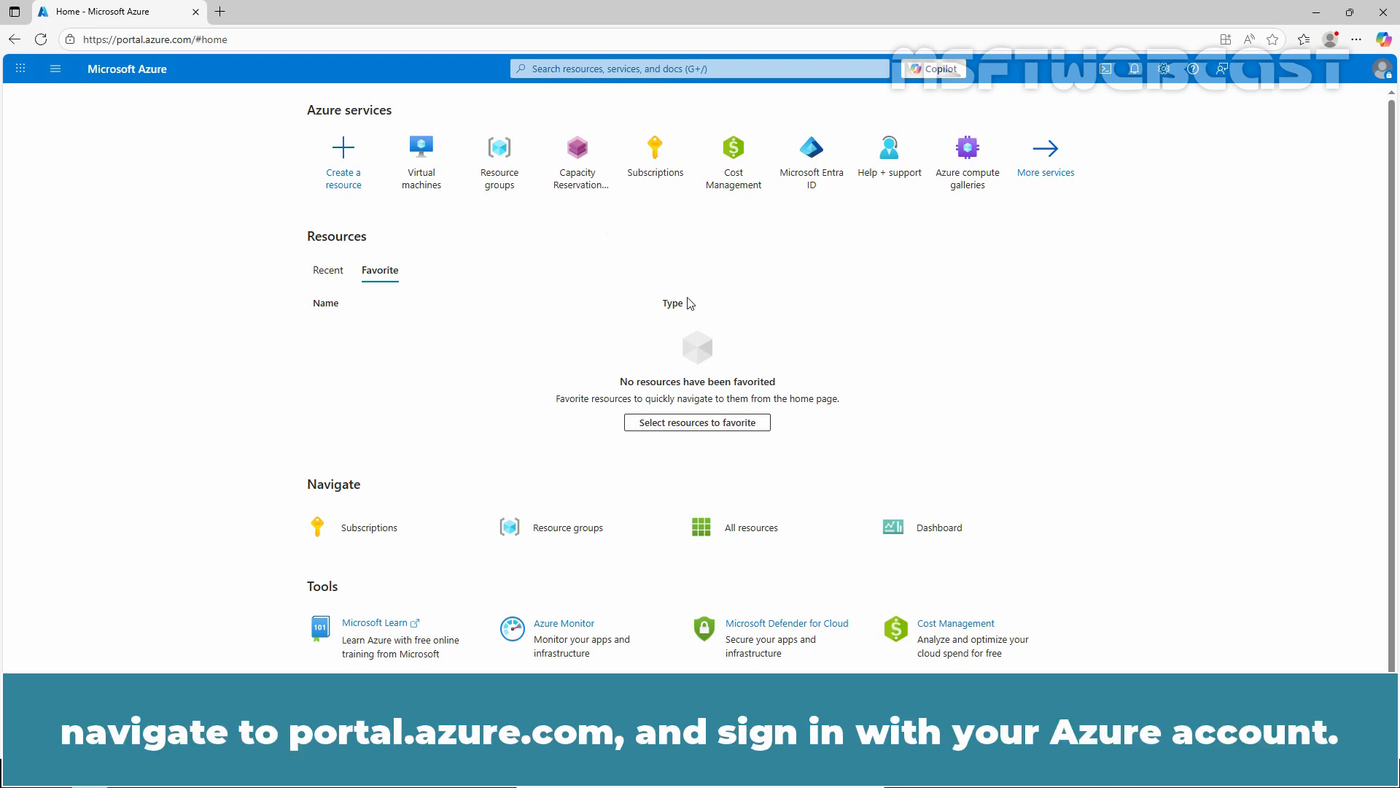
- View the virtual machines list, and open the OS disk of FWS-VM01 from the Disks service
left_click(418, 159)
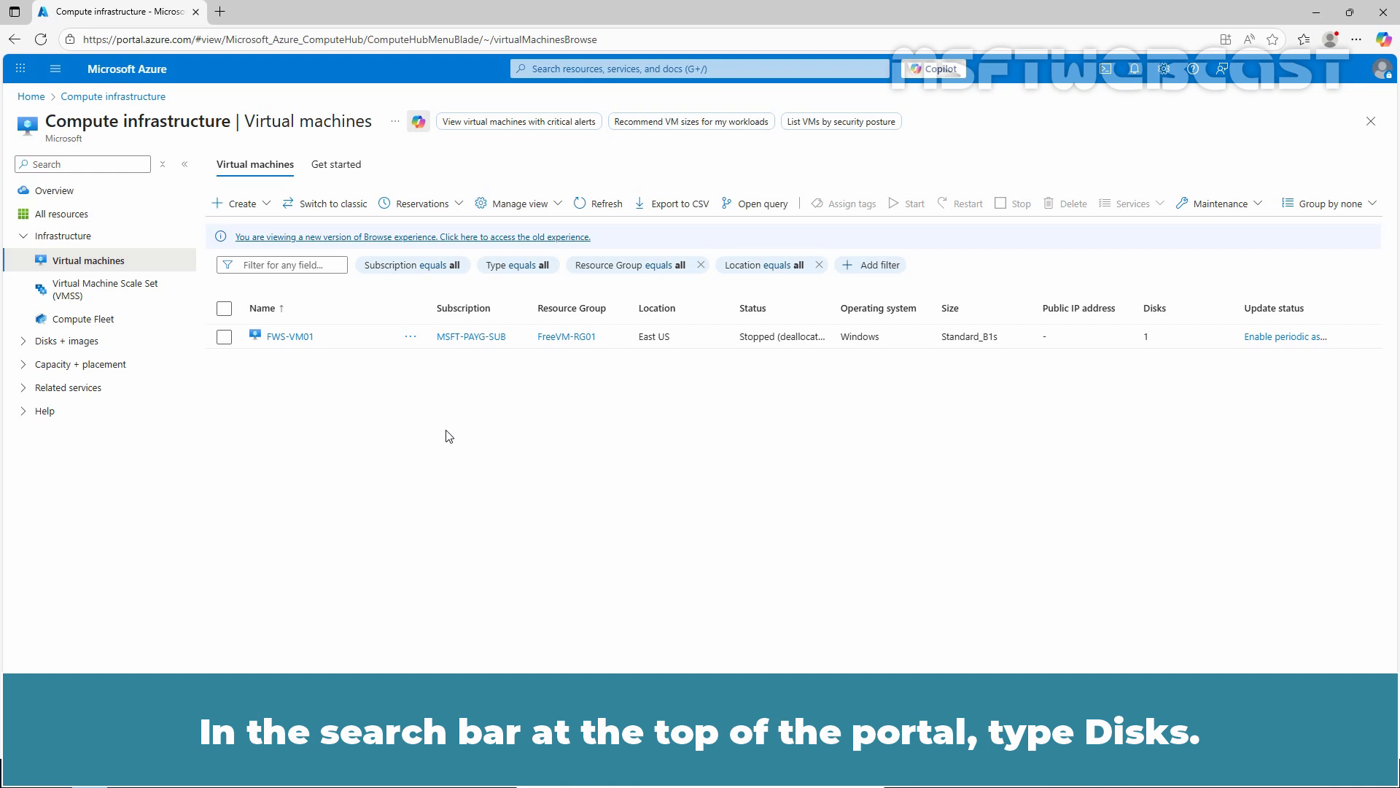
left_click(573, 71)
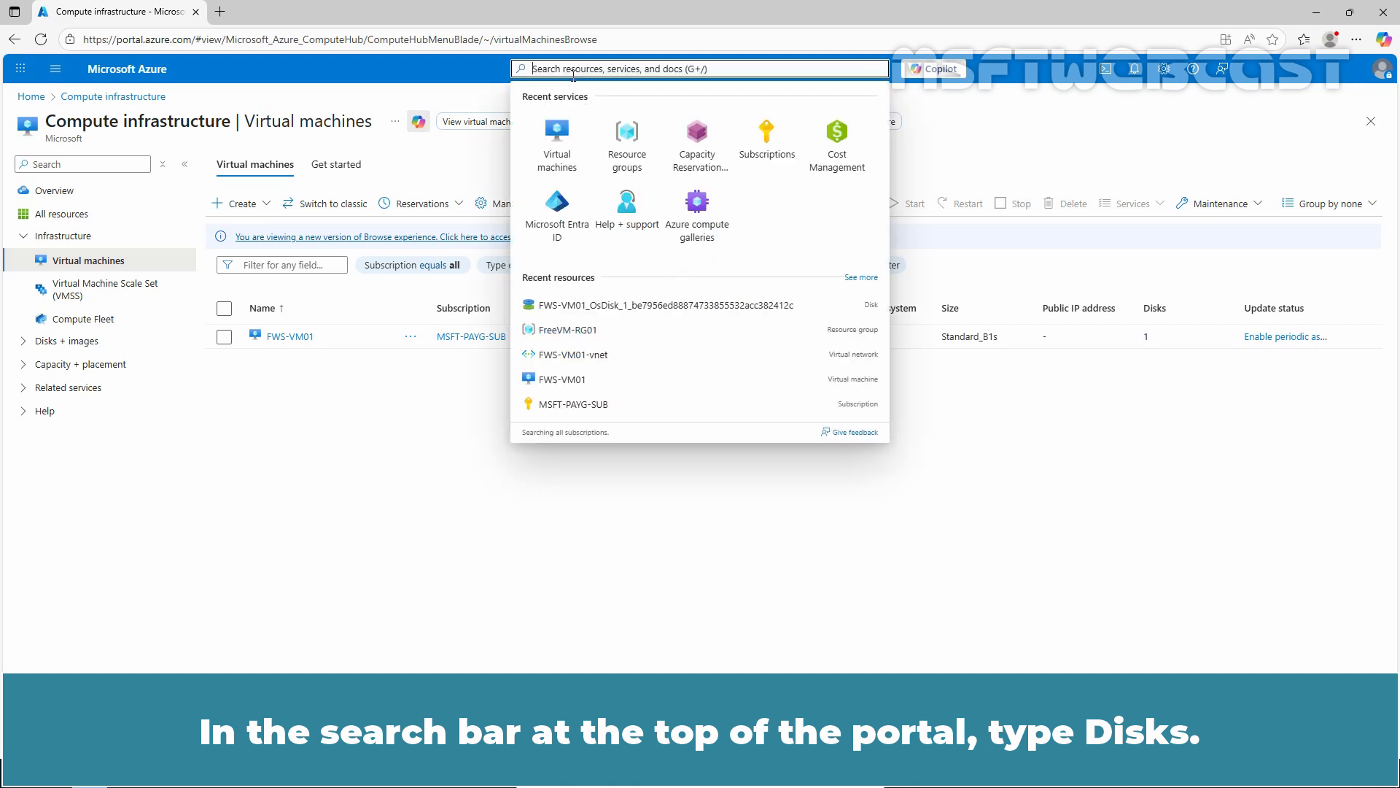
type("disk")
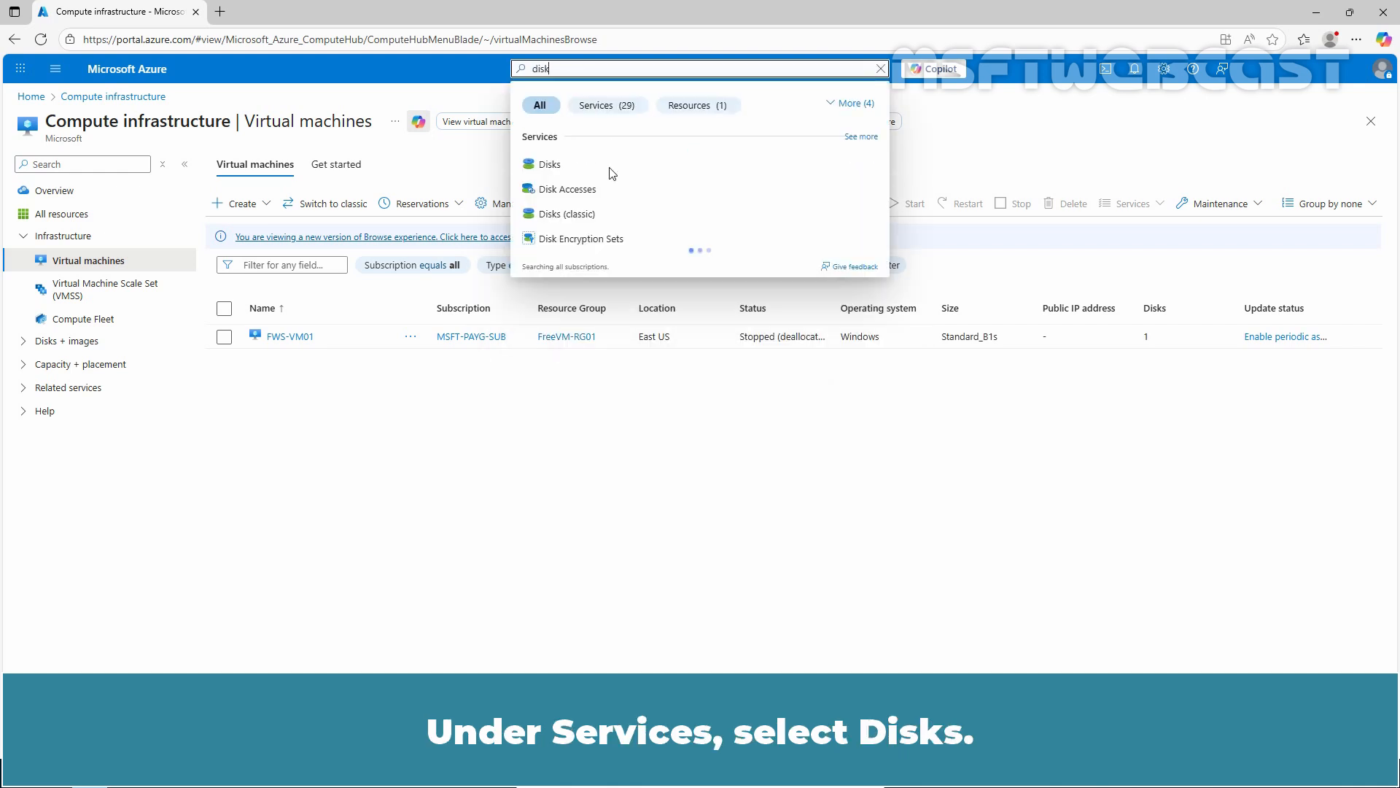
left_click(569, 172)
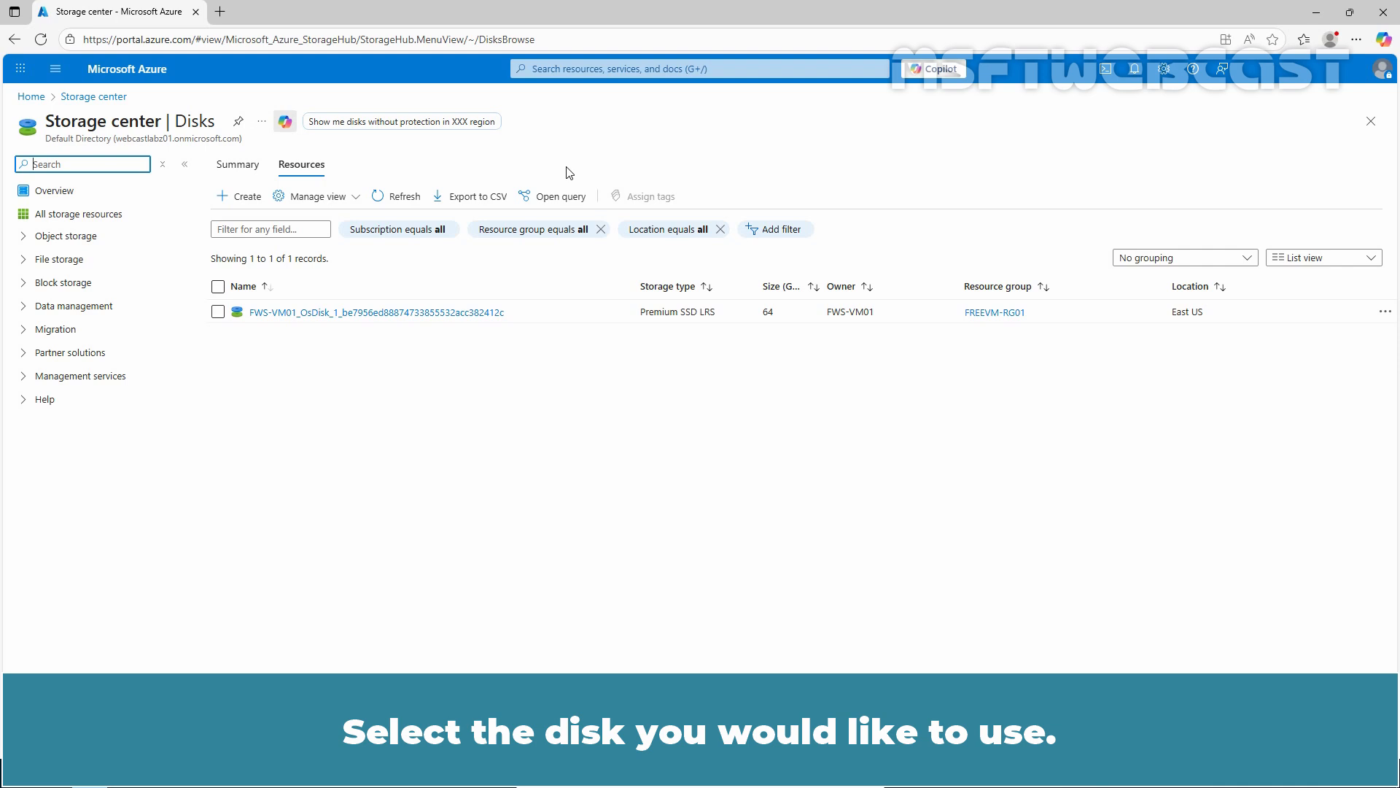
left_click(393, 314)
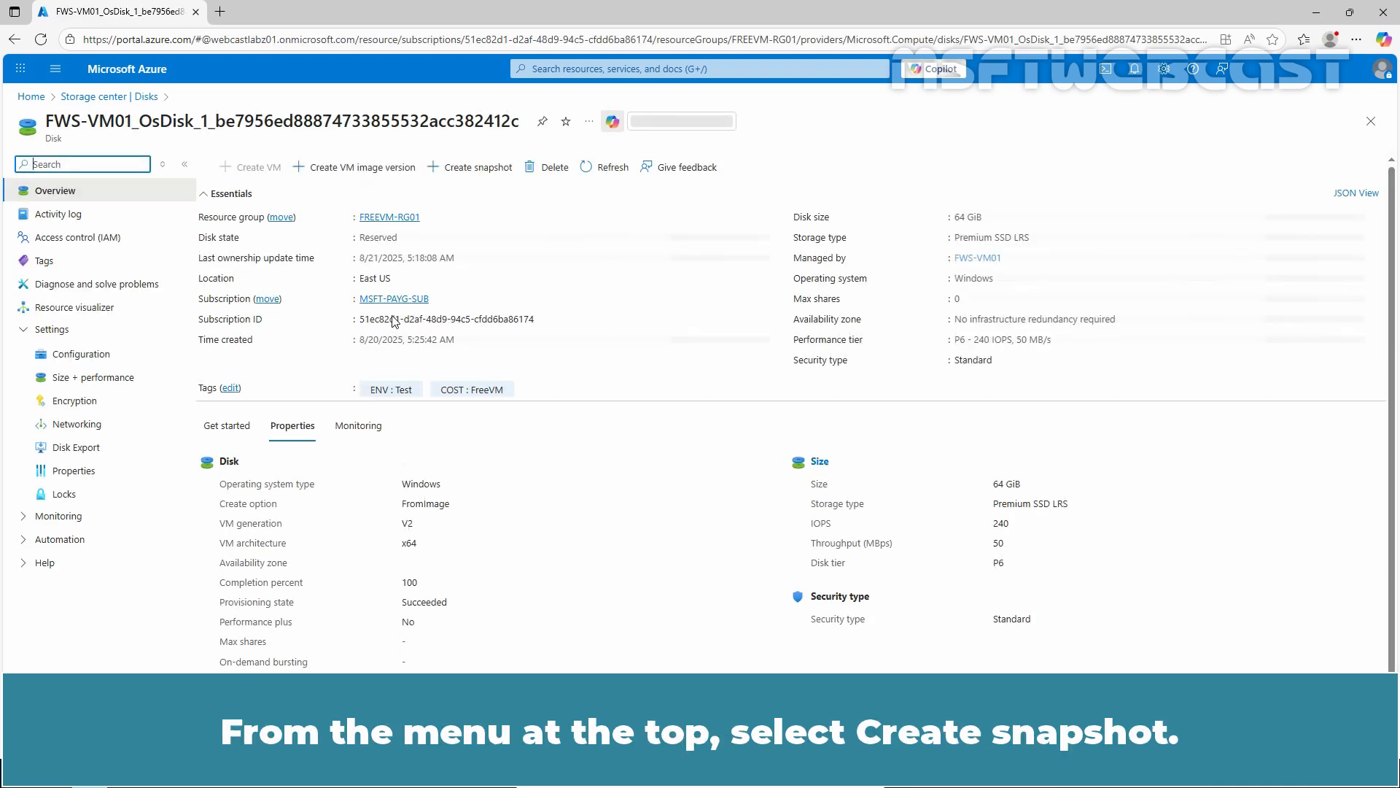
- Start a snapshot of this disk named FWS-VM01-SNAPSHOT with the Full snapshot type
left_click(476, 173)
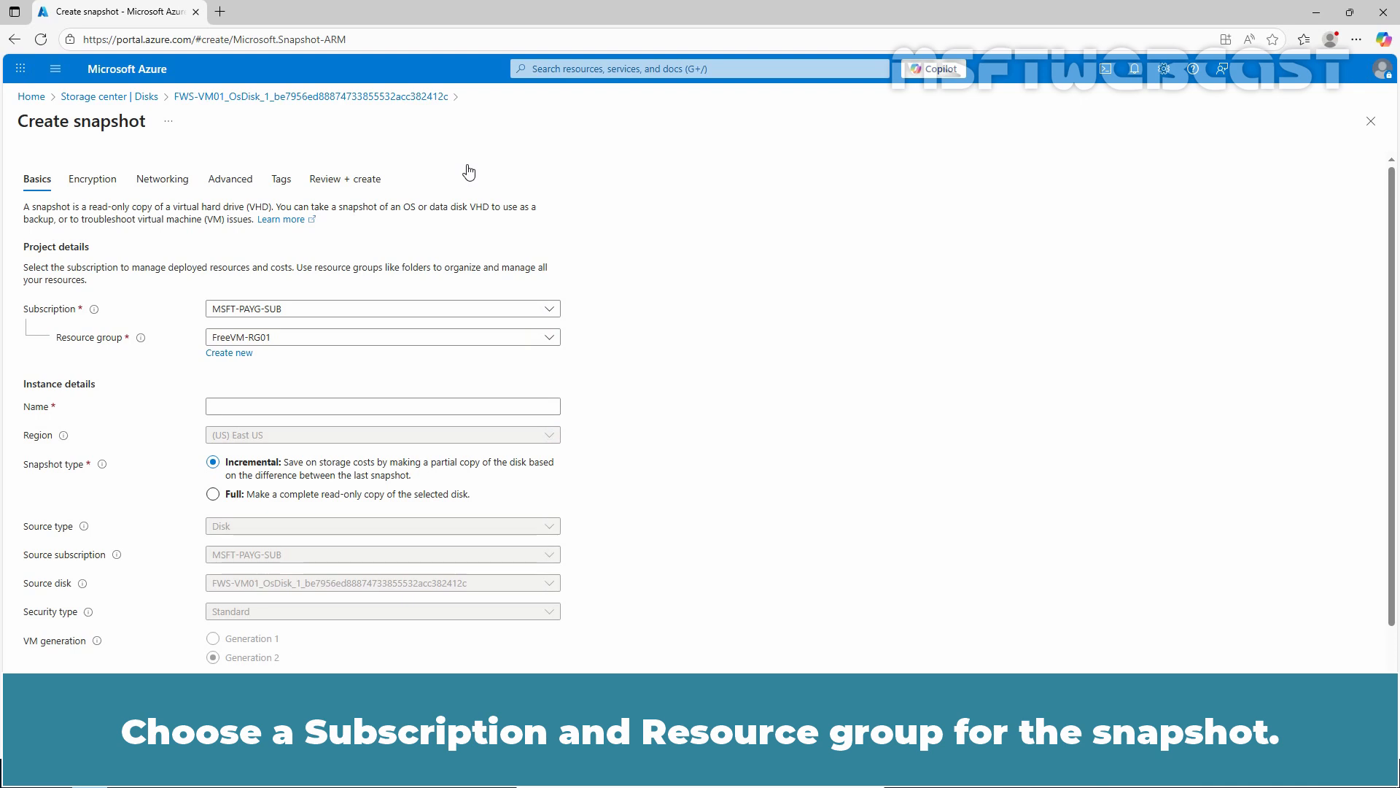
left_click(271, 405)
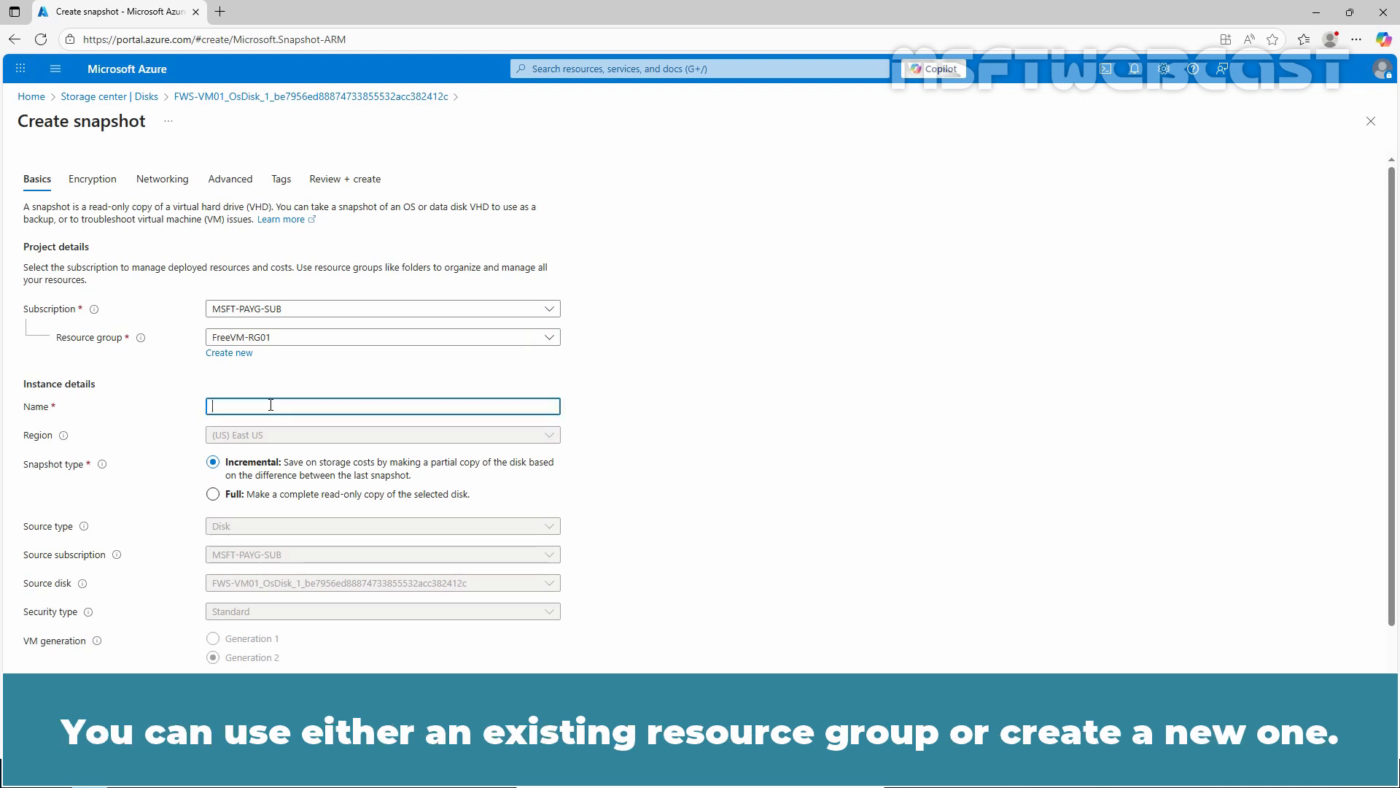
type("FWS-VM0")
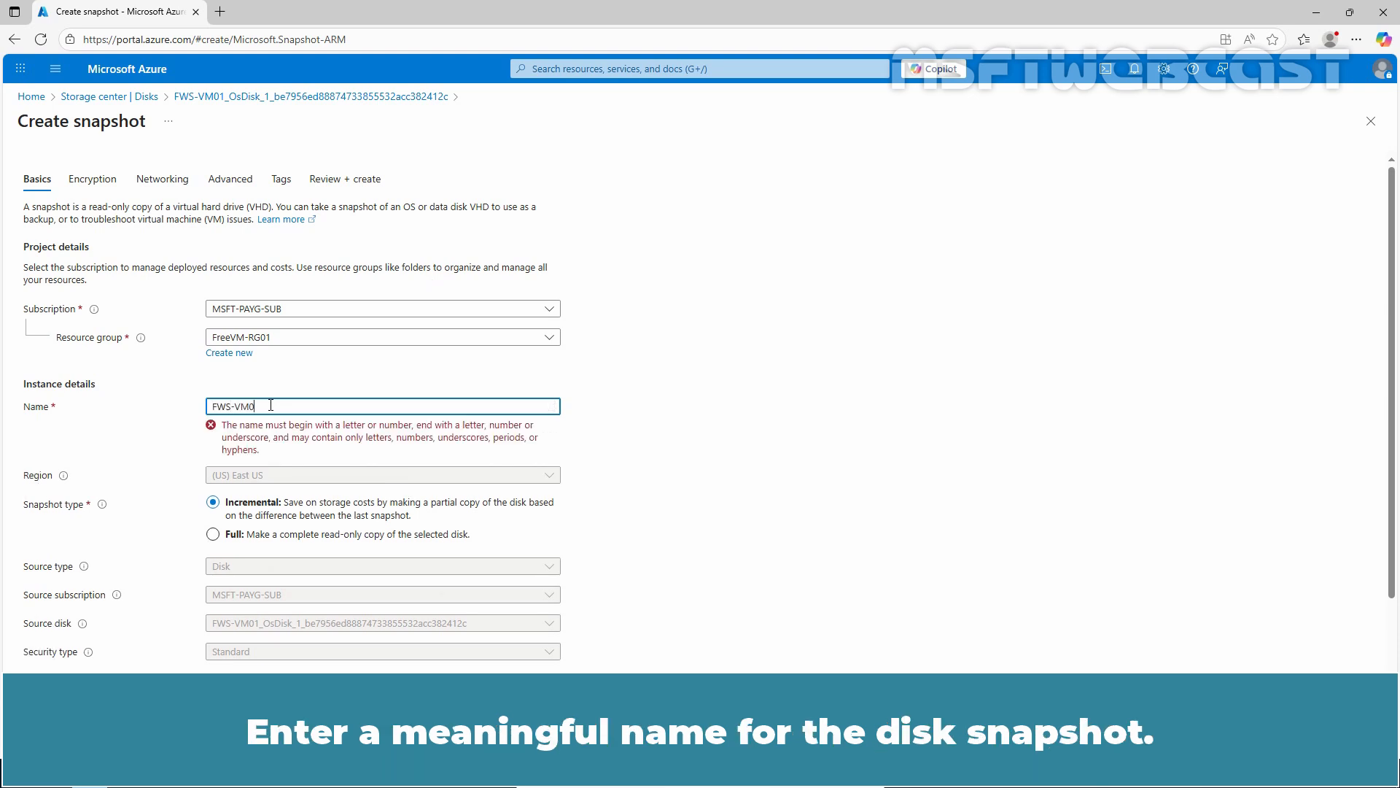
type("1-SNAPSHOT")
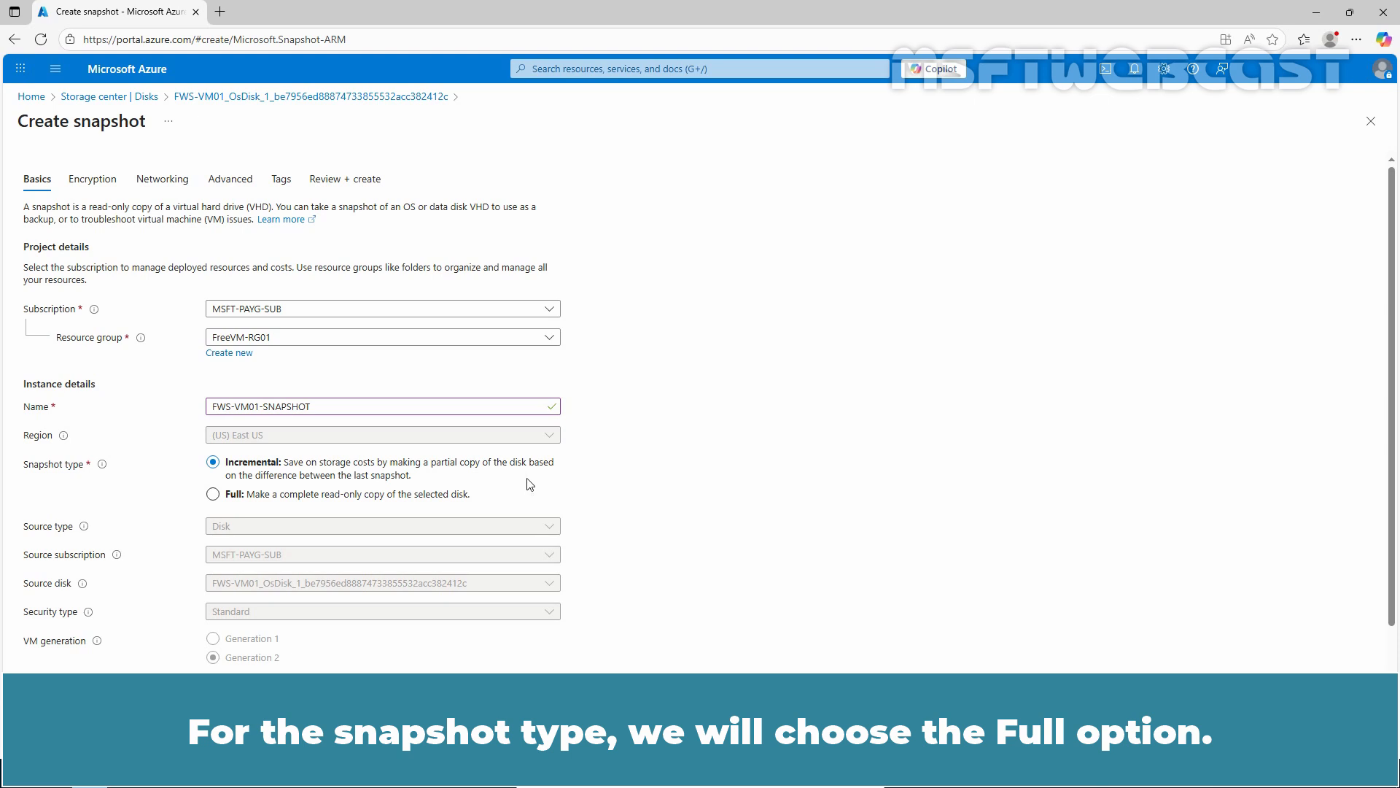
left_click(371, 501)
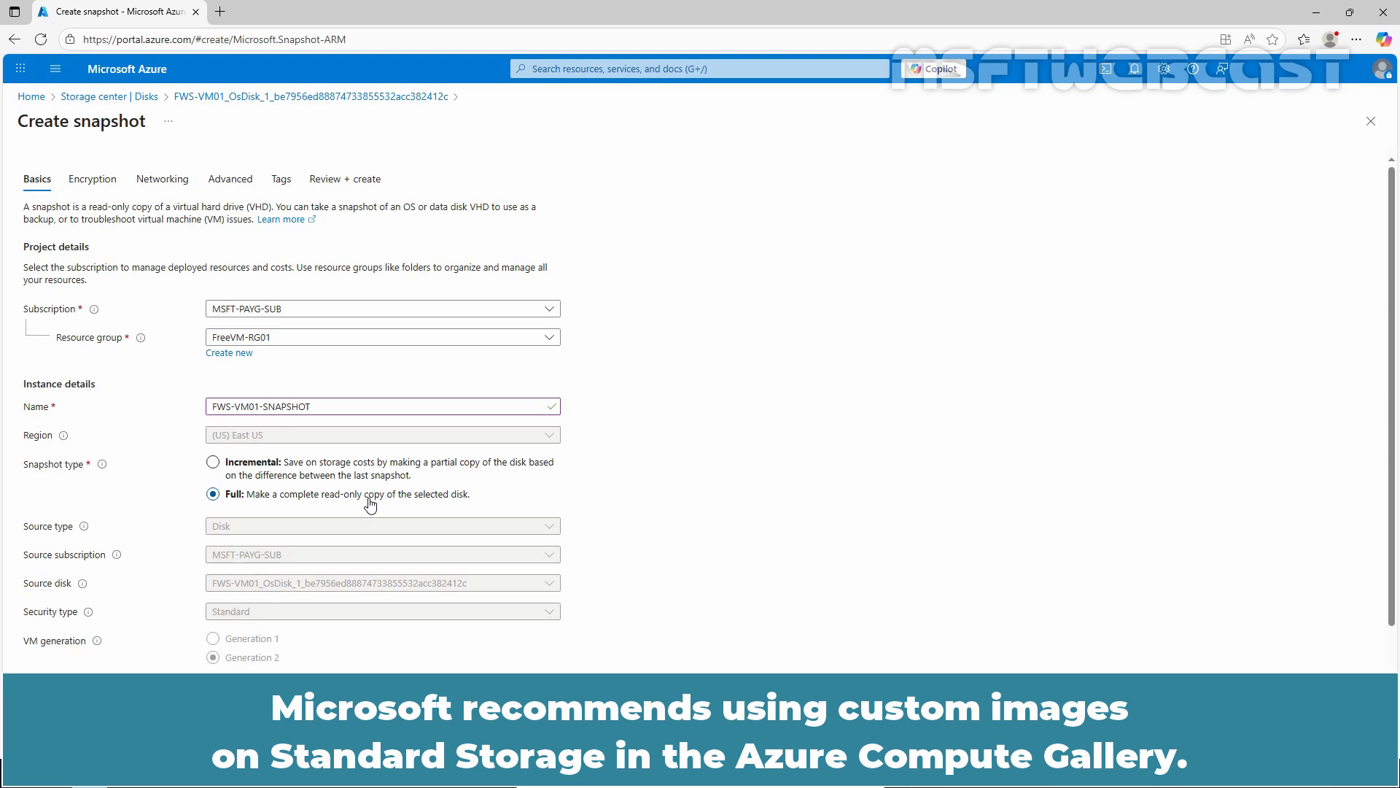
- Choose zone-redundant Standard HDD as storage type, create the snapshot and open the deployed resource
scroll(370, 503, "down", 1)
left_click(415, 672)
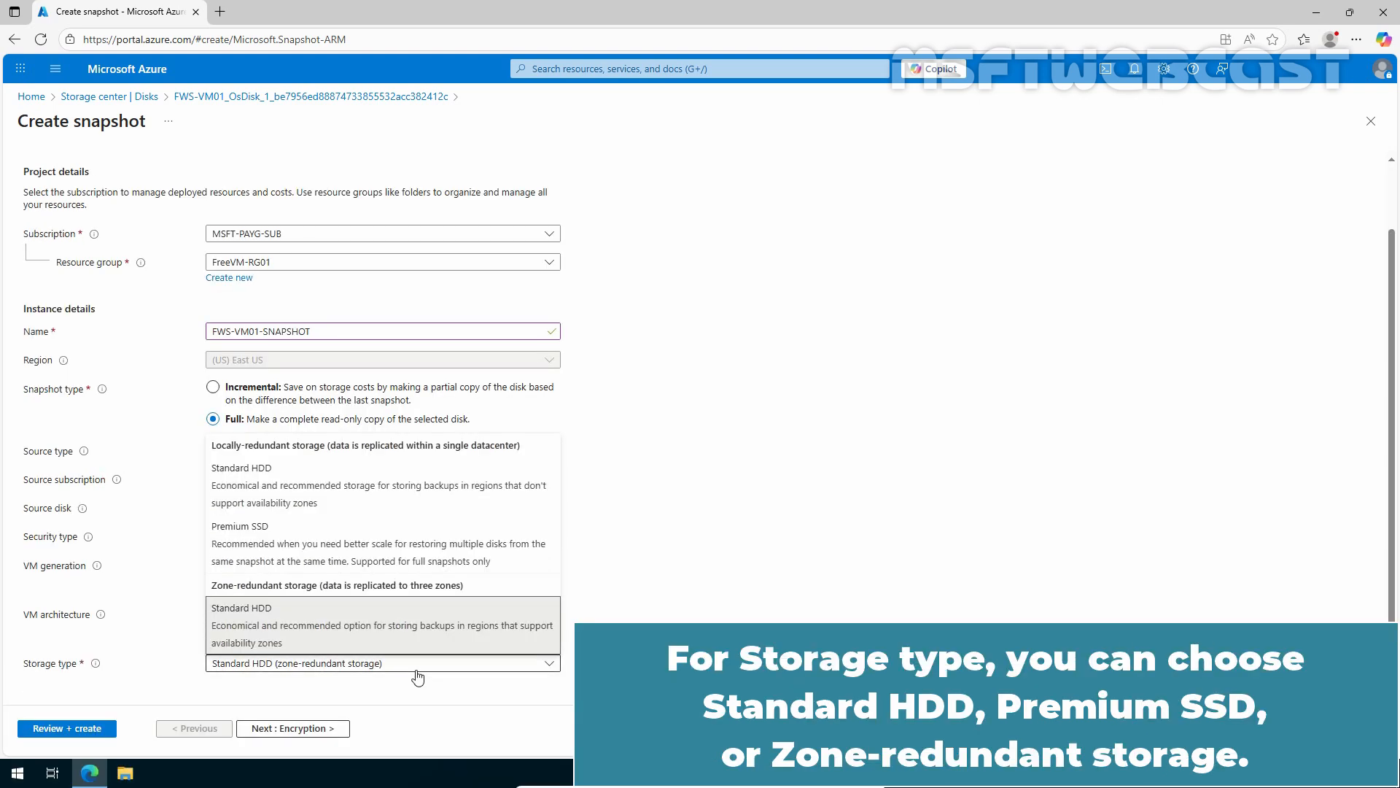
left_click(383, 613)
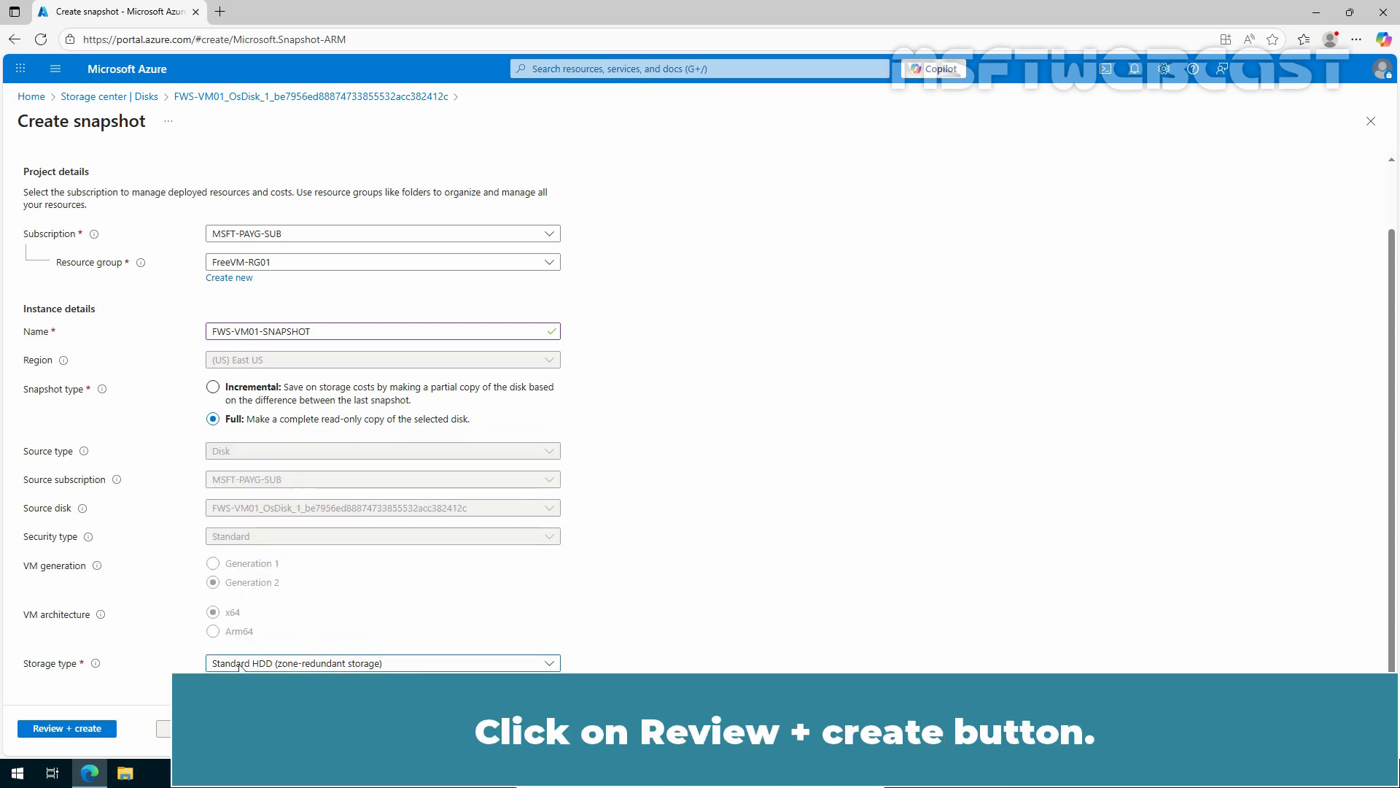
left_click(79, 729)
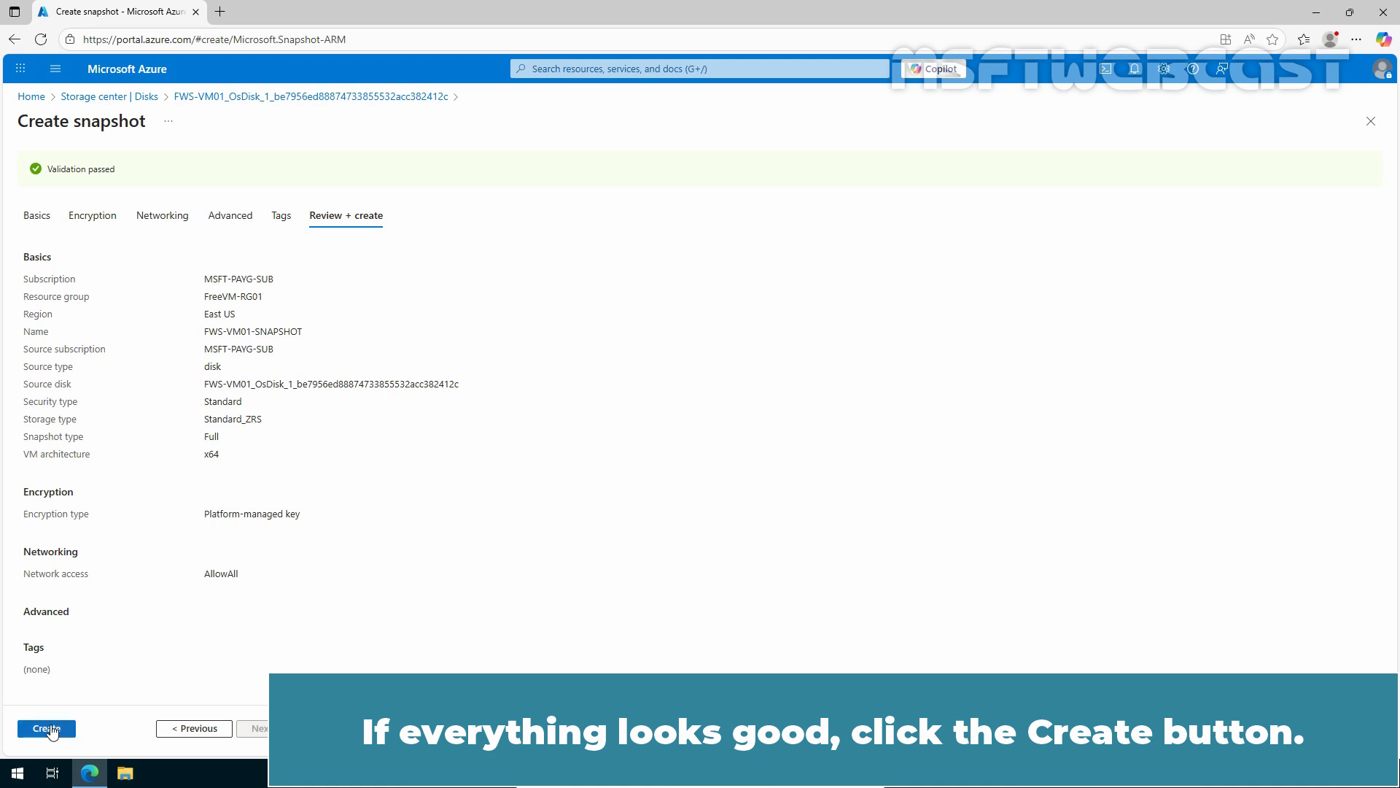
left_click(45, 728)
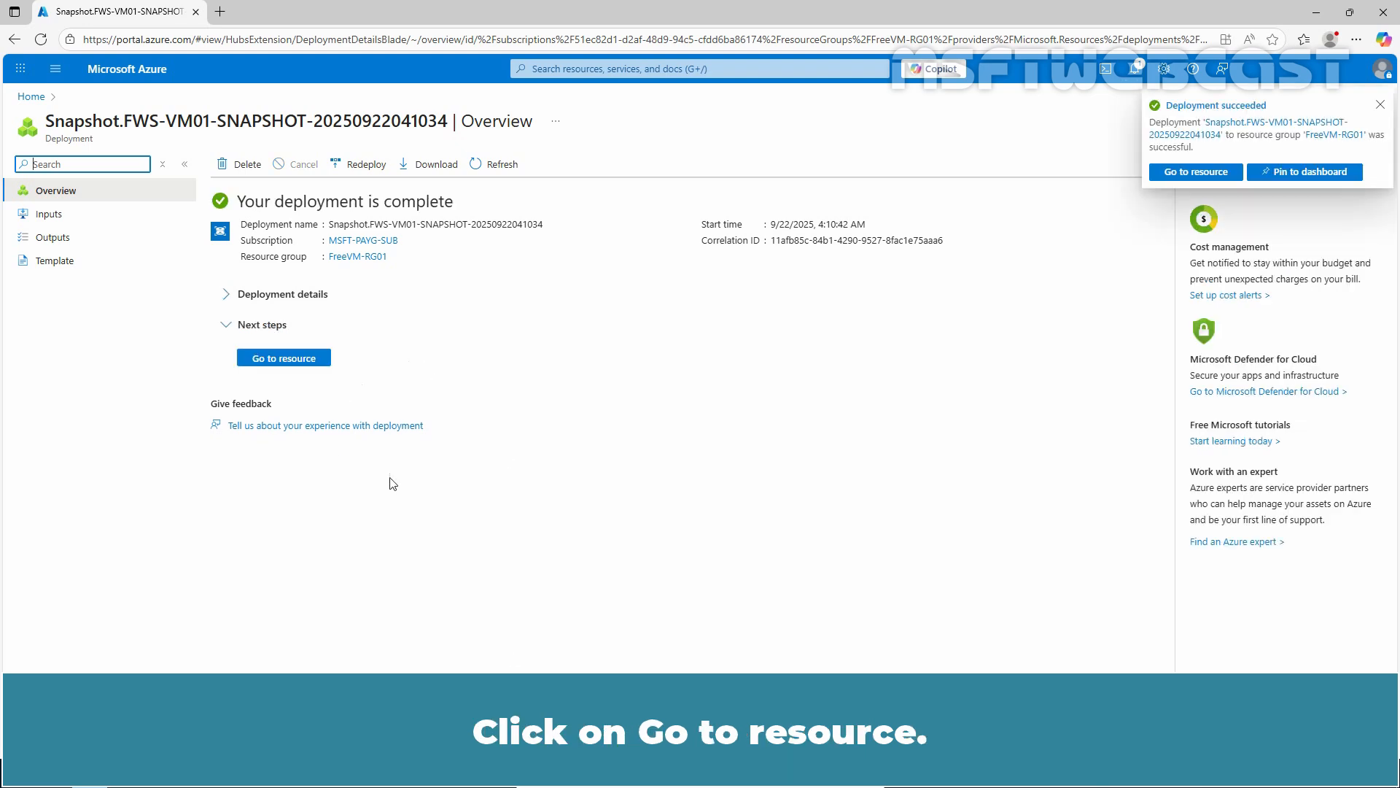
left_click(314, 357)
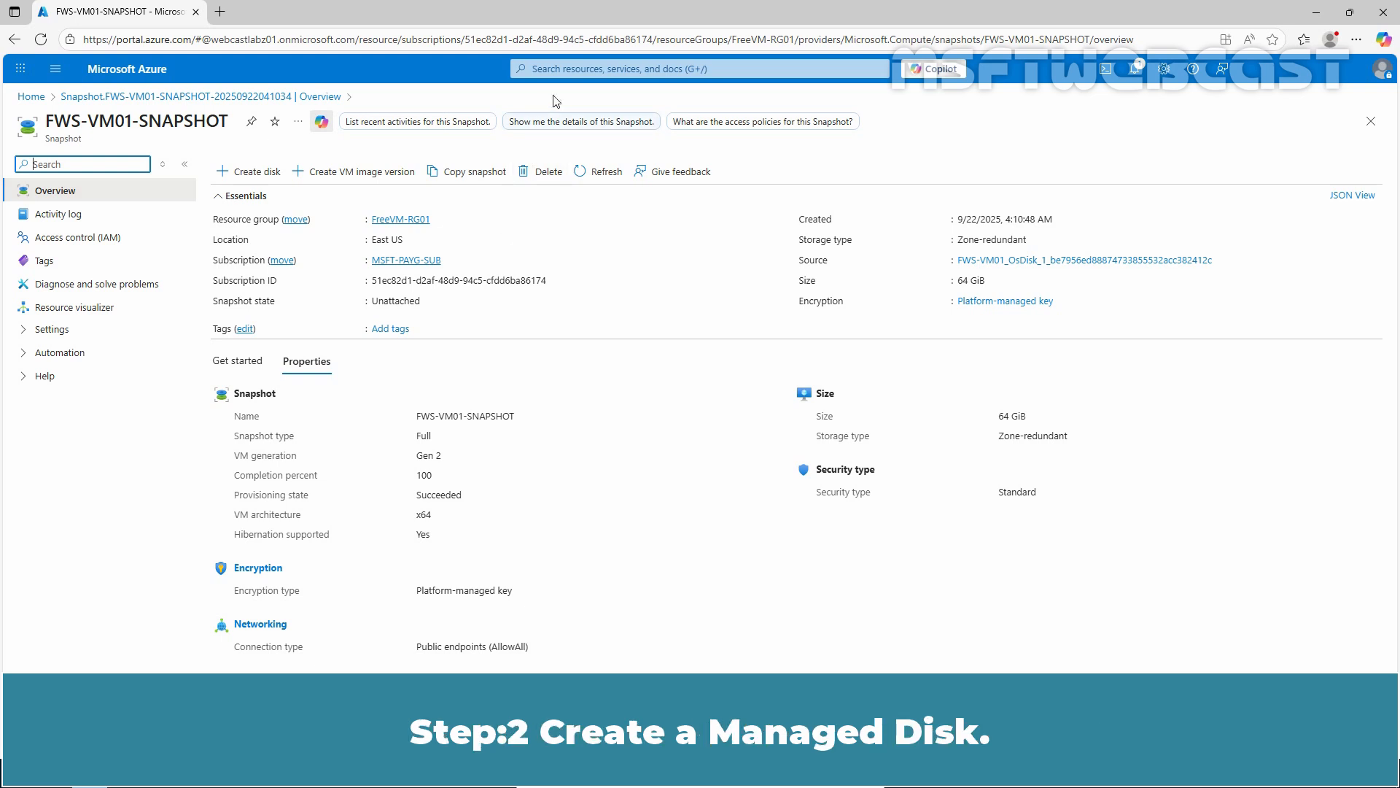
- Start a Marketplace managed disk named VM01ManagedDisk in resource group FreeVM-RG01
left_click(580, 69)
type("managed disk")
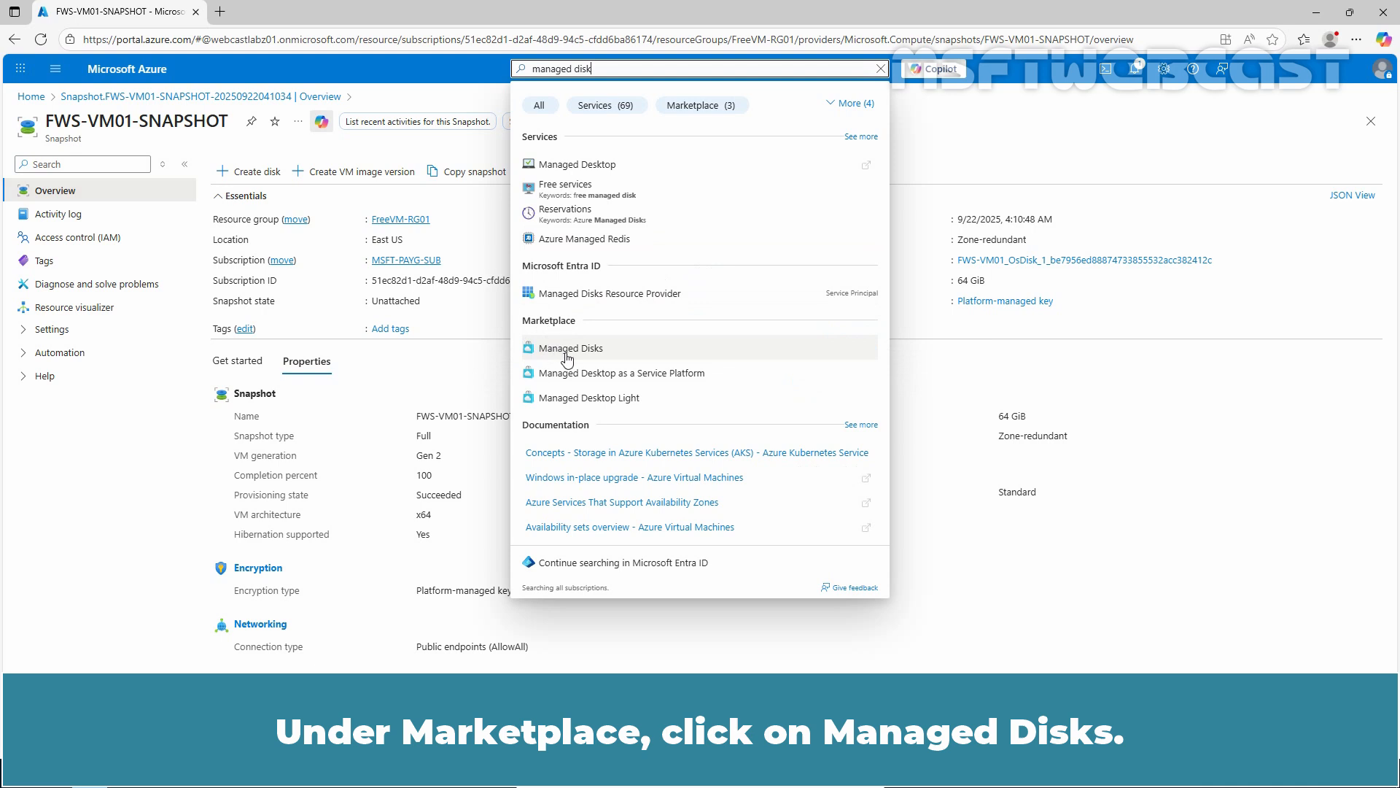
left_click(560, 354)
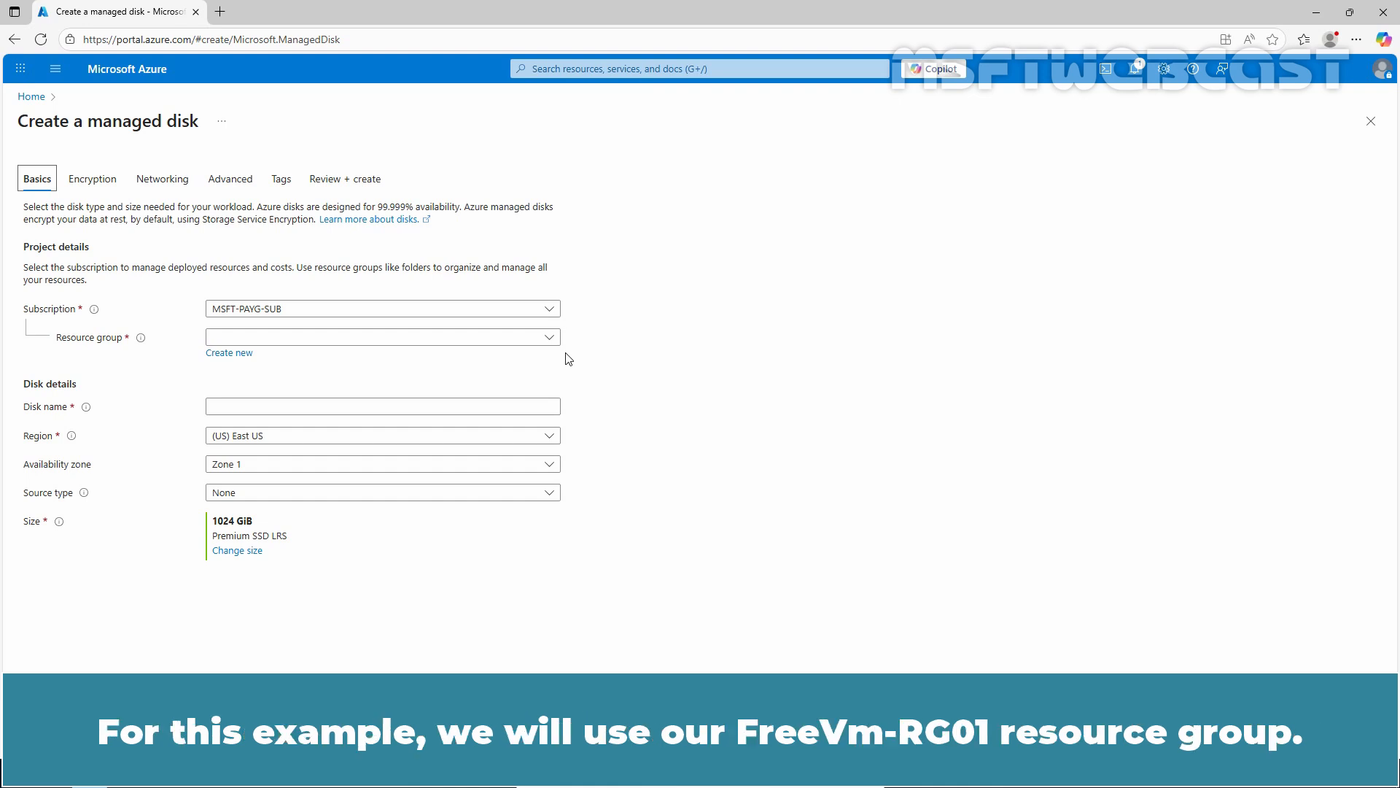
left_click(550, 340)
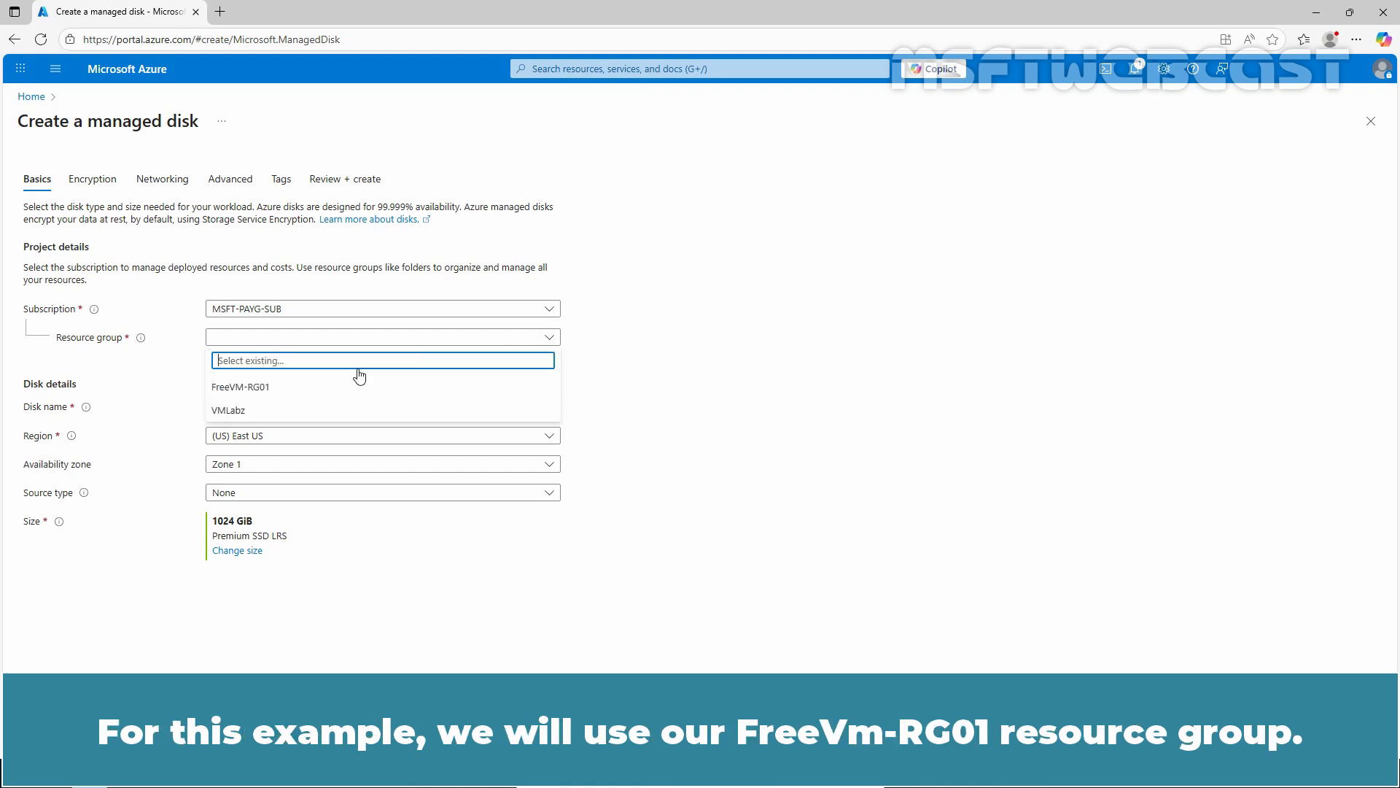
left_click(270, 389)
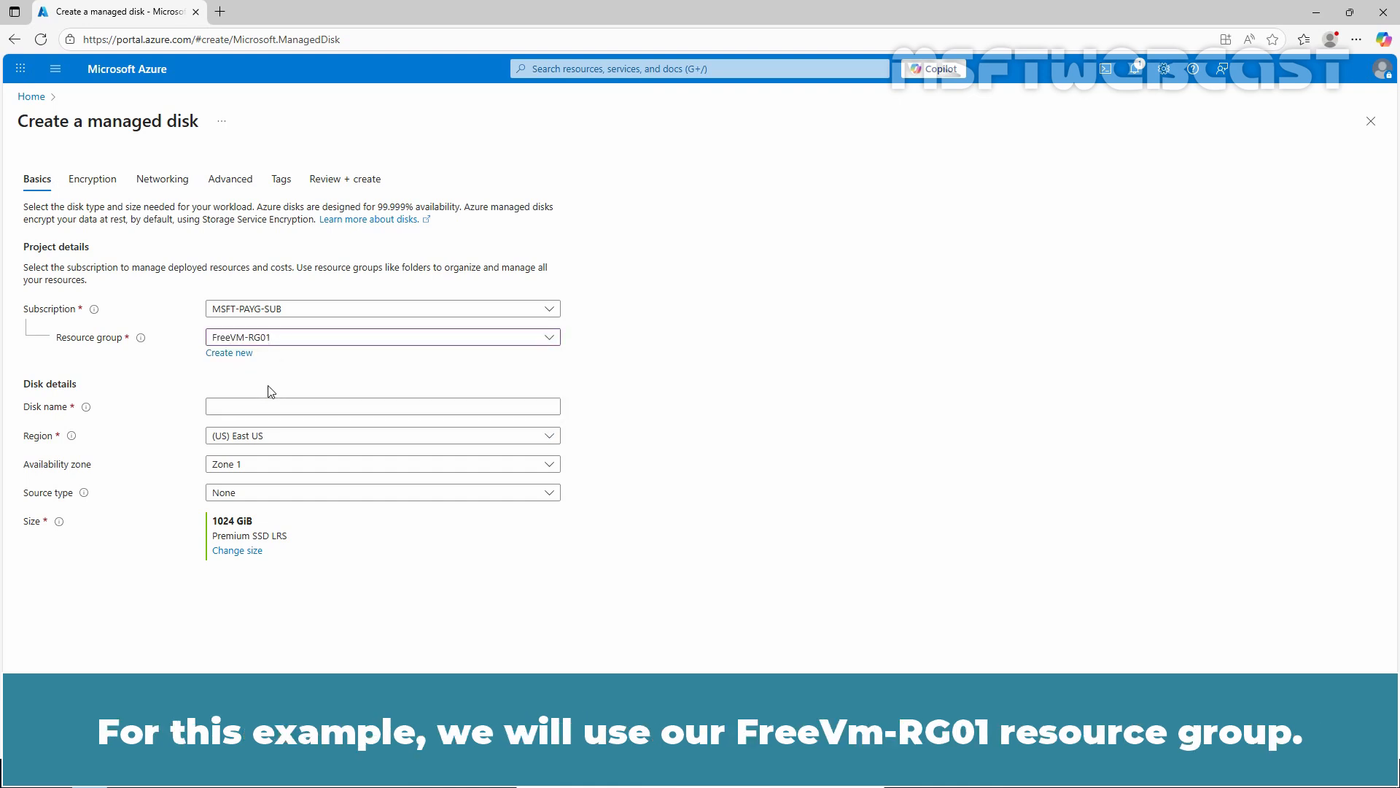
left_click(265, 404)
type("VM0")
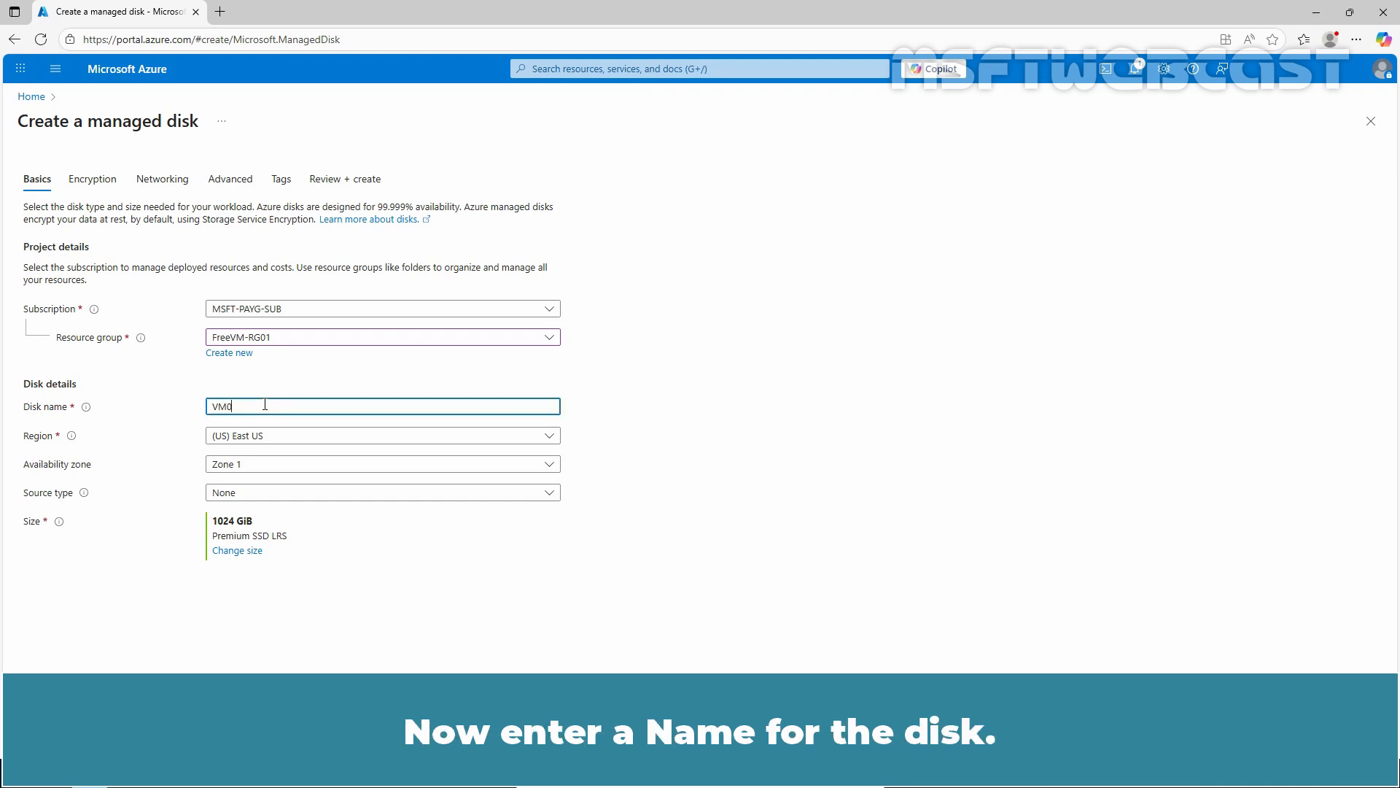
type("1ManagedDisk")
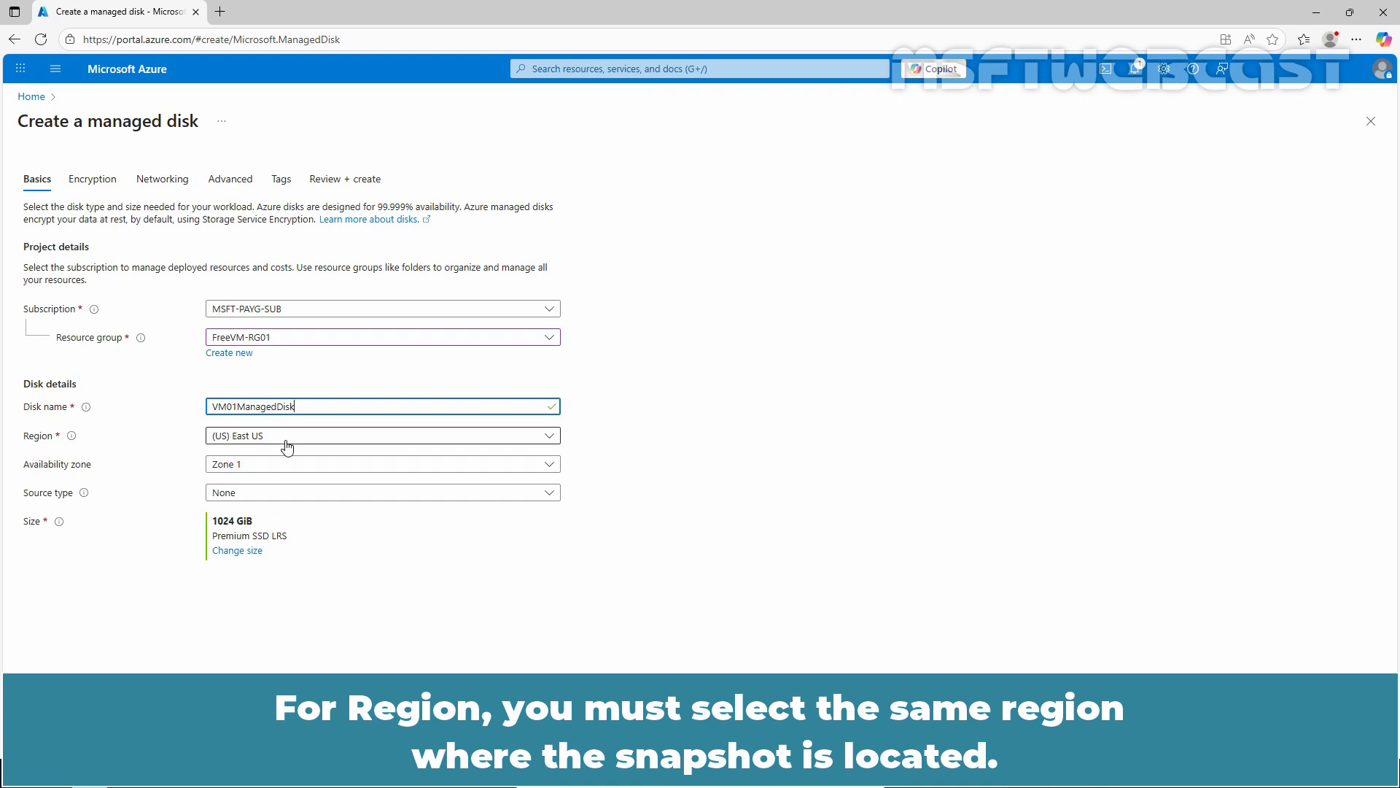
- Set the disk's availability zone to No infrastructure redundancy required and its source to the snapshot FWS-VM01-SNAPSHOT
left_click(282, 464)
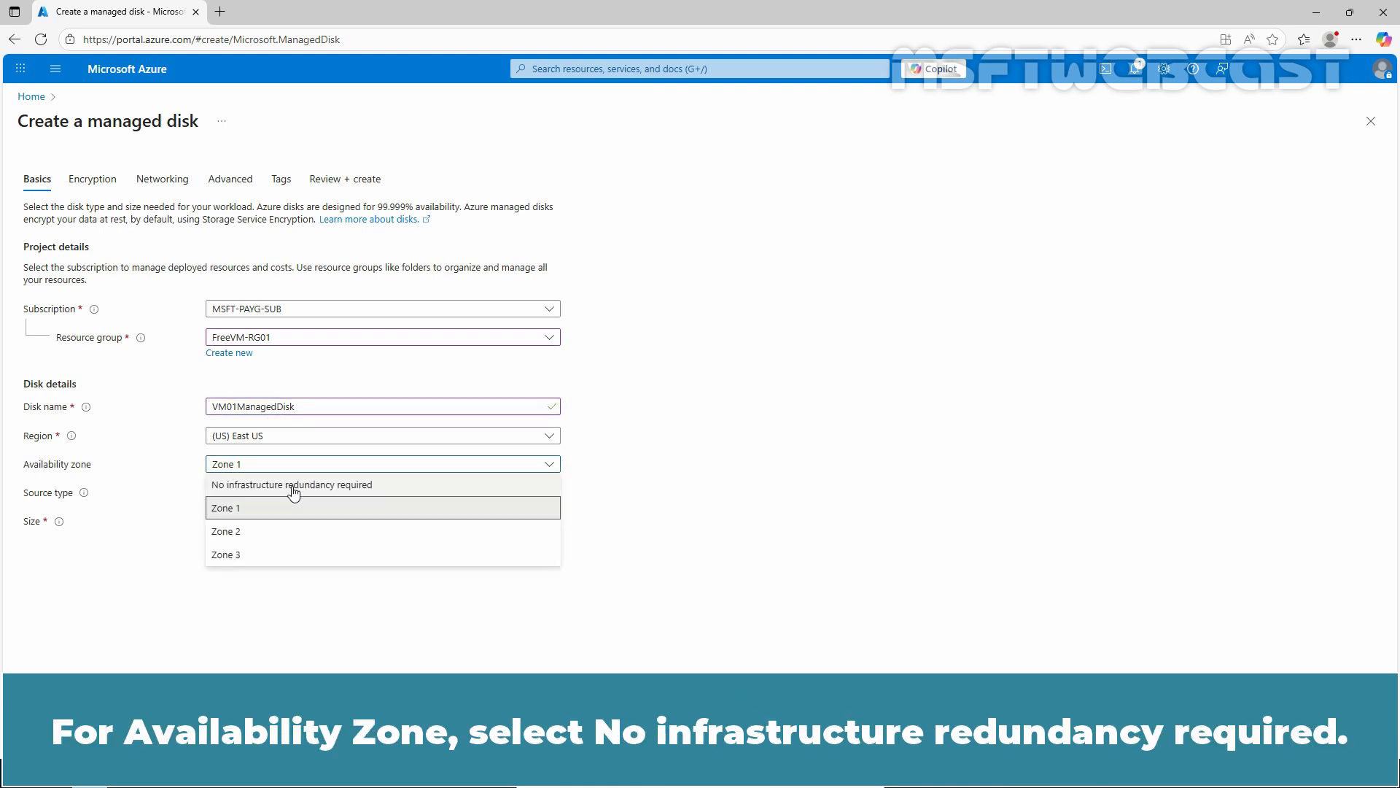
left_click(293, 485)
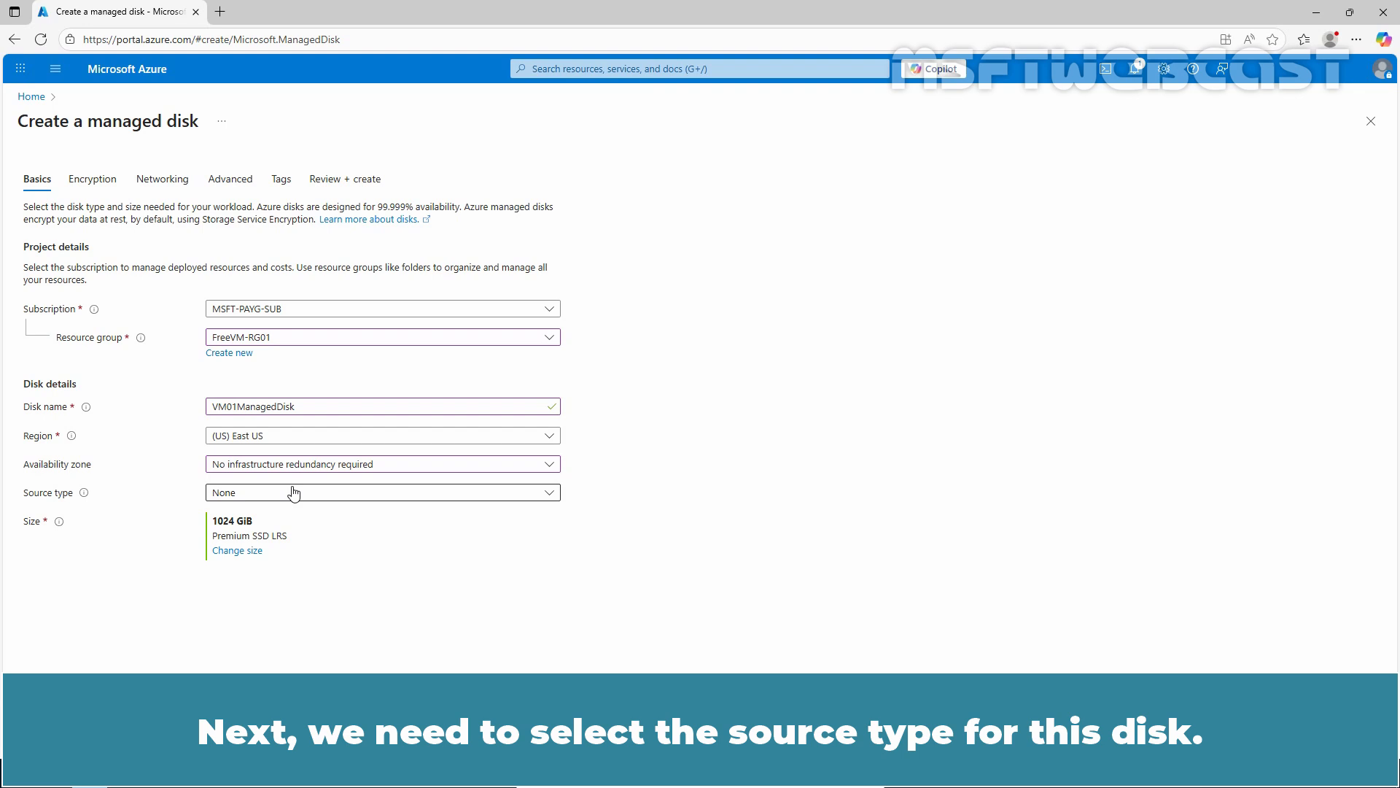
left_click(294, 492)
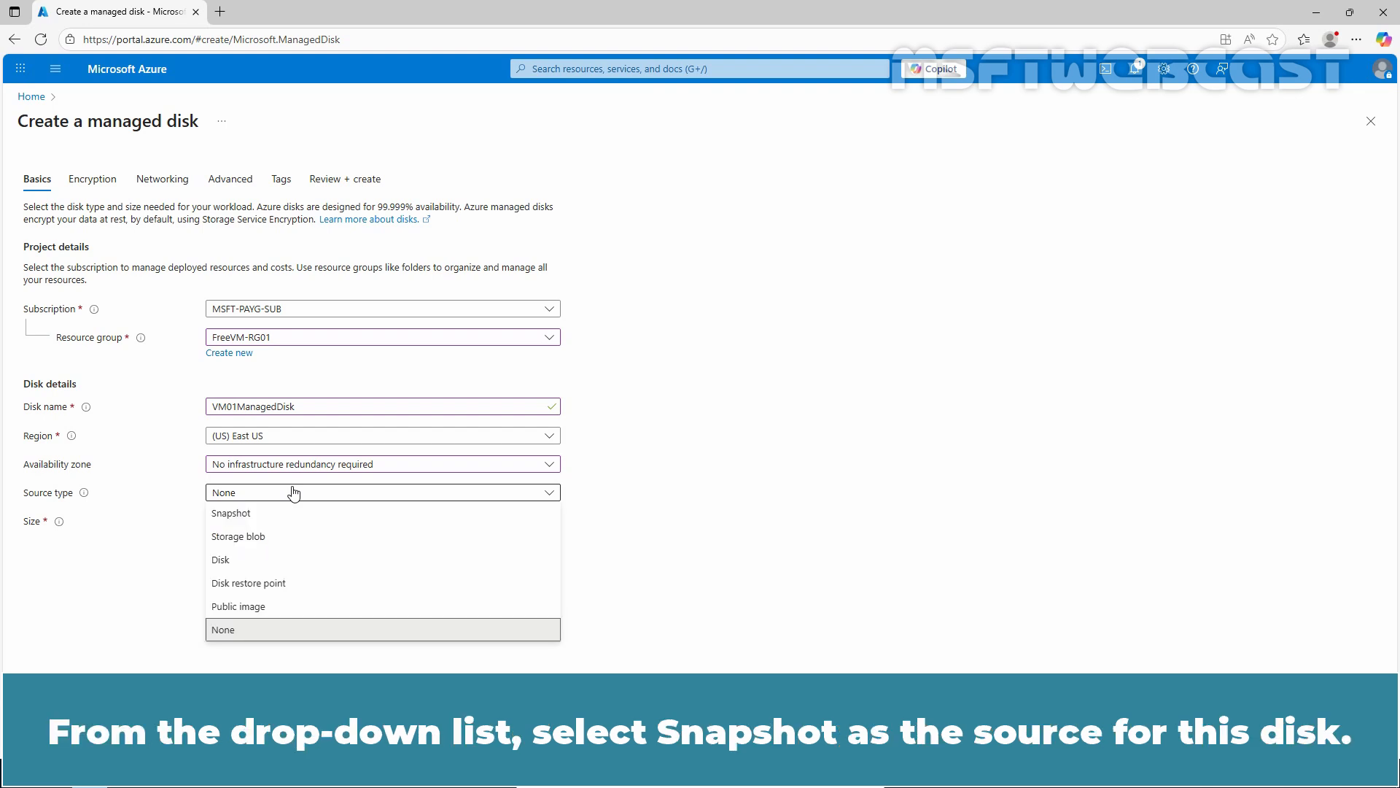
left_click(255, 518)
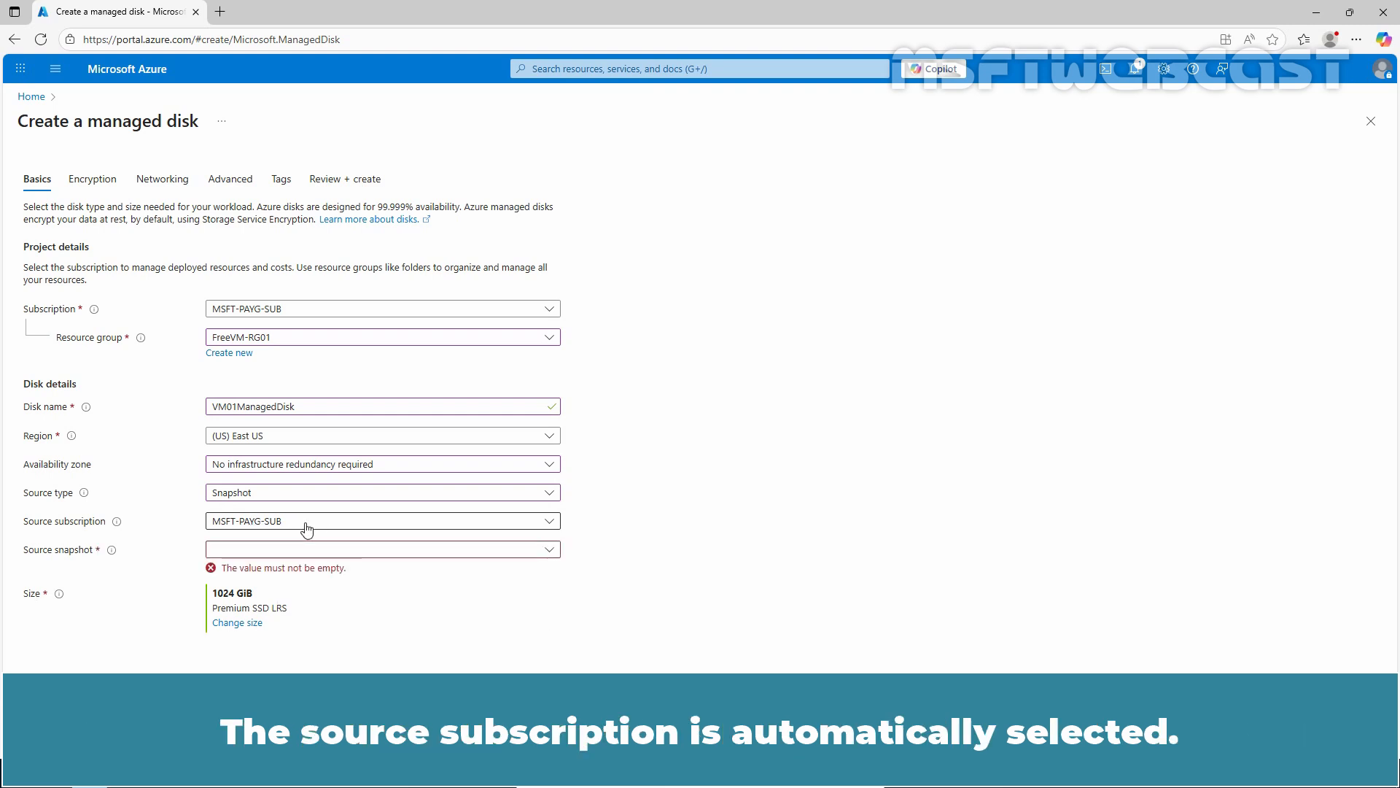
left_click(454, 554)
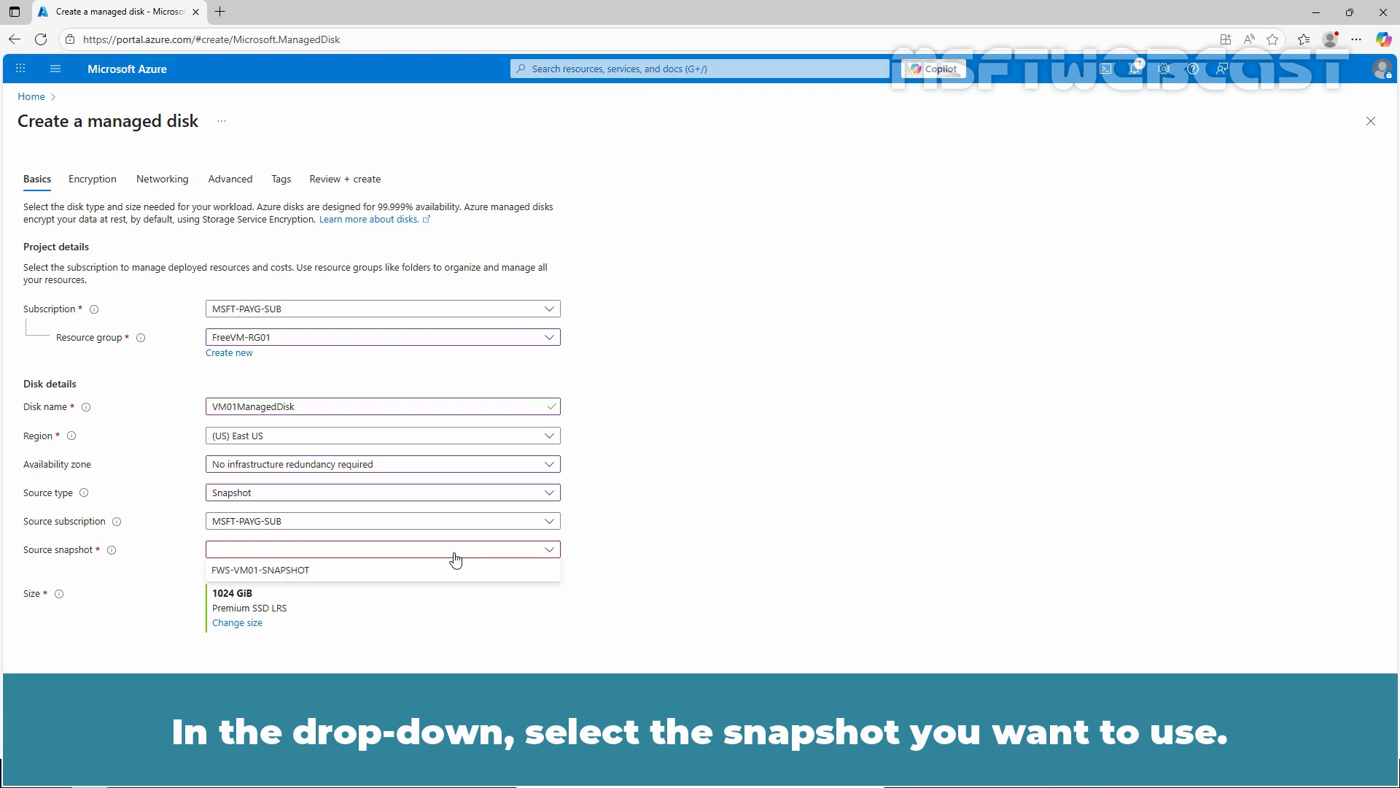
left_click(374, 572)
- Validate and create the managed disk, and open the deployed resource
scroll(377, 574, "down", 2)
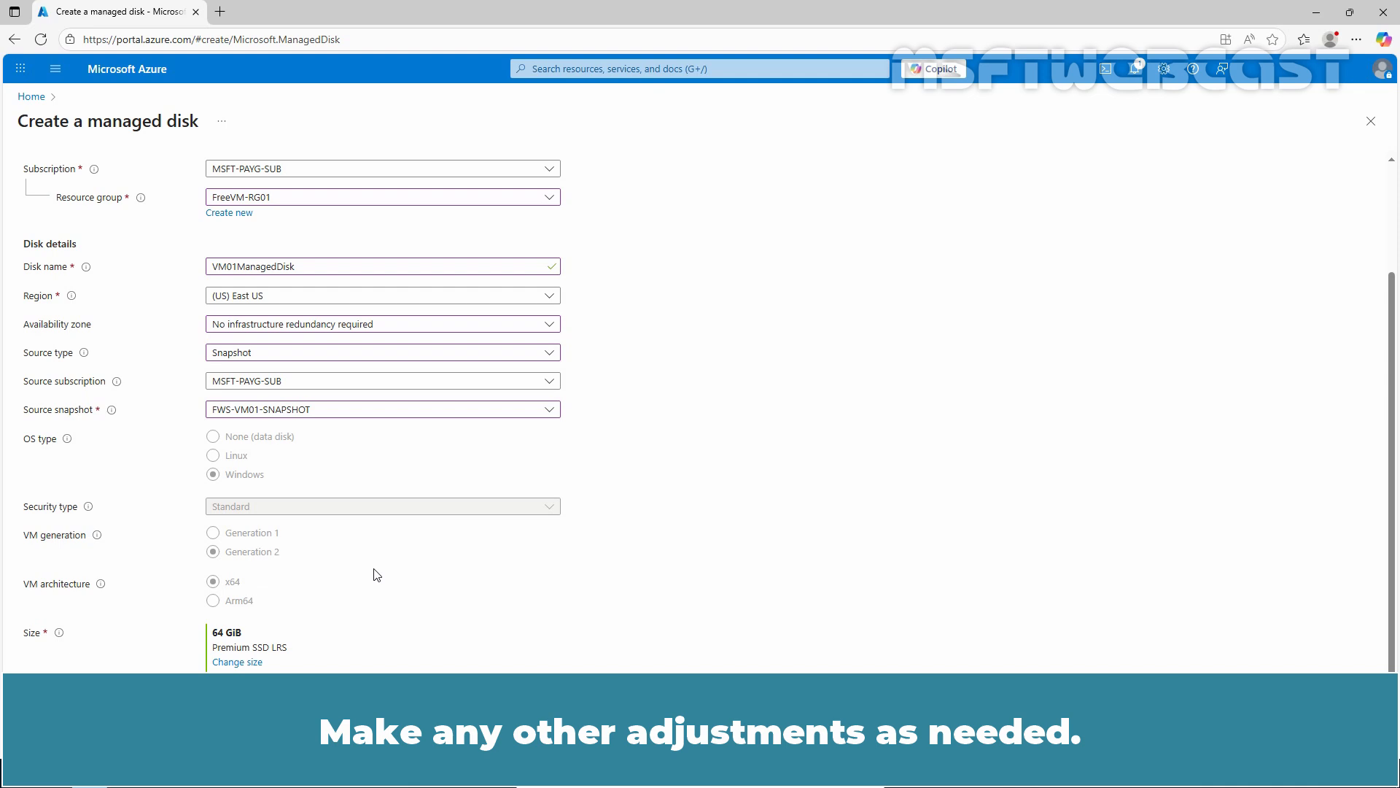
left_click(55, 729)
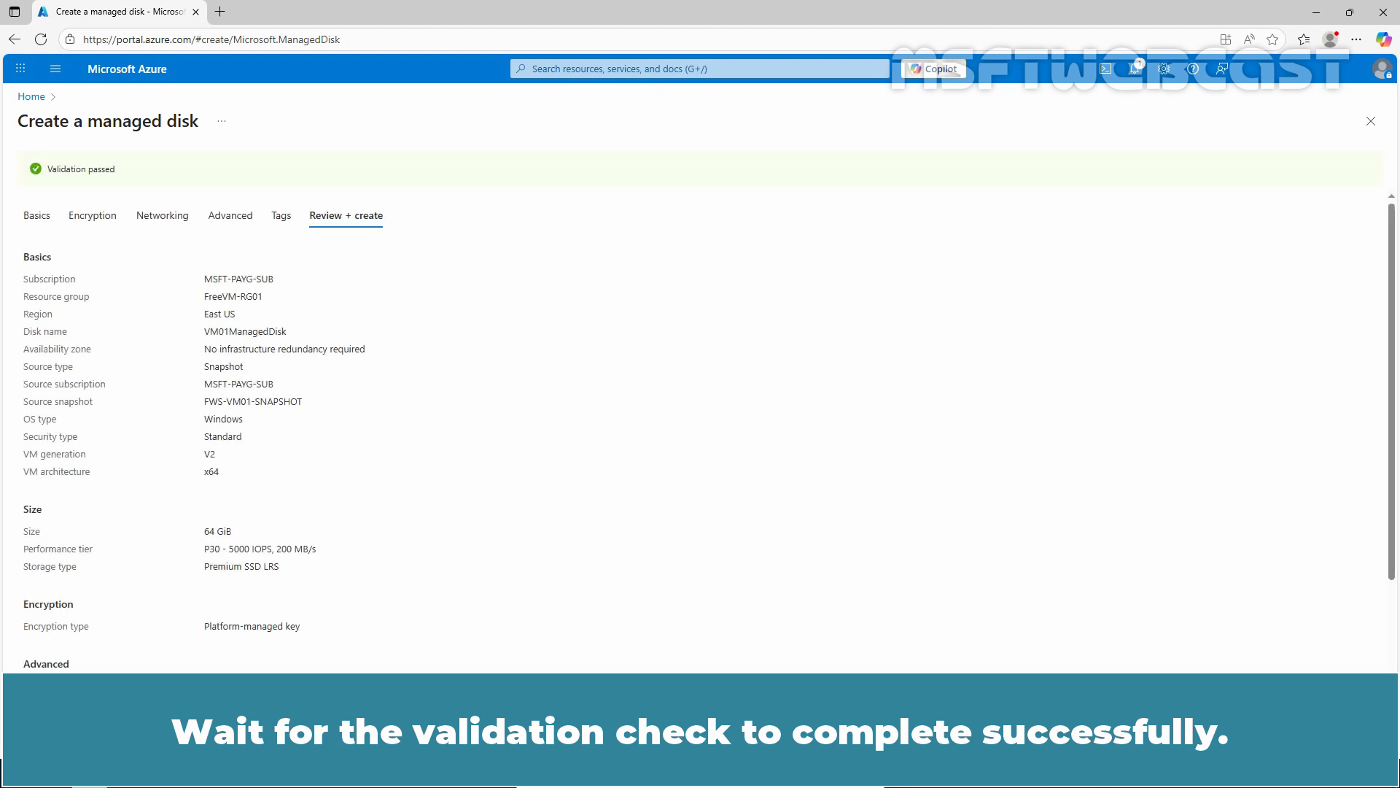
left_click(46, 729)
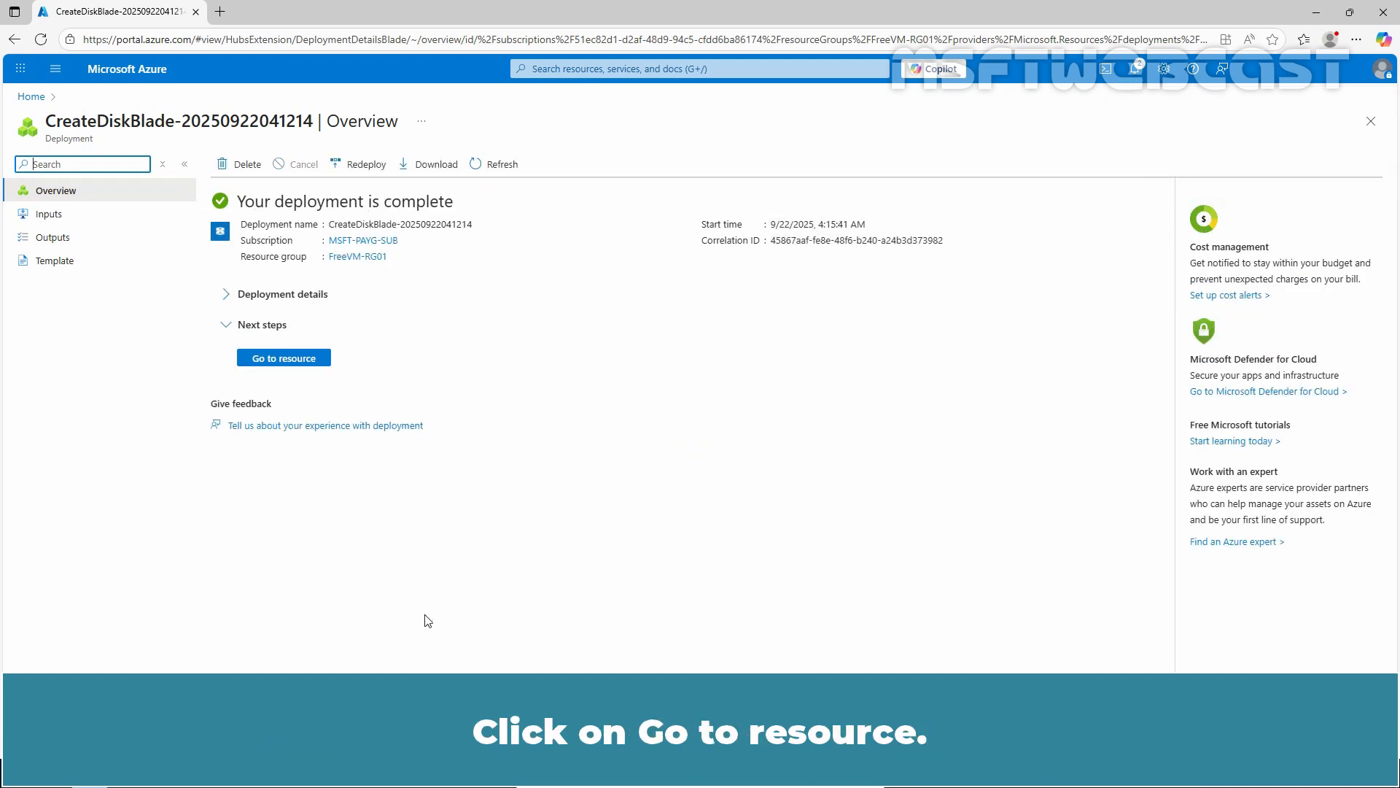
left_click(284, 358)
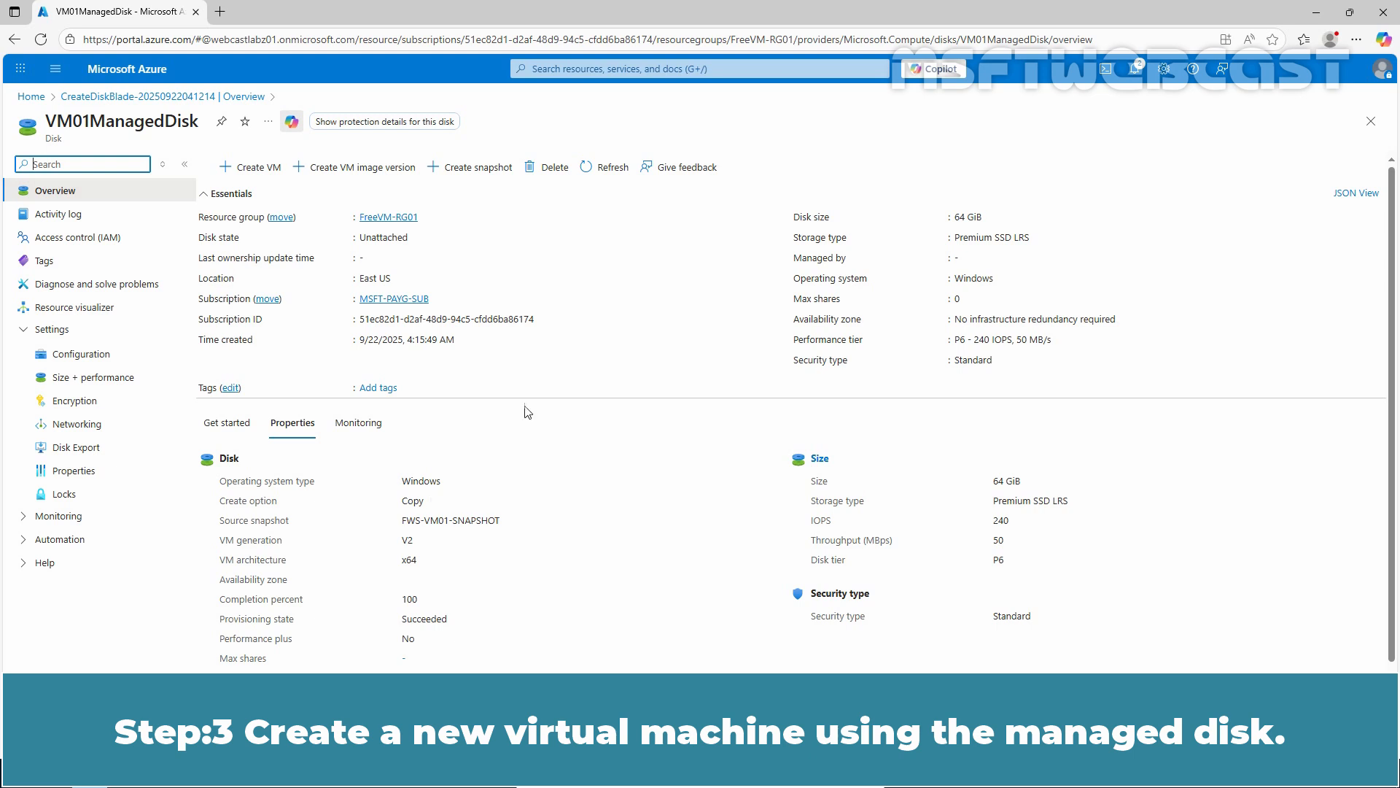
- Find the Disks service, check the owner of the available disks and open VM01ManagedDisk
left_click(581, 69)
type("disks")
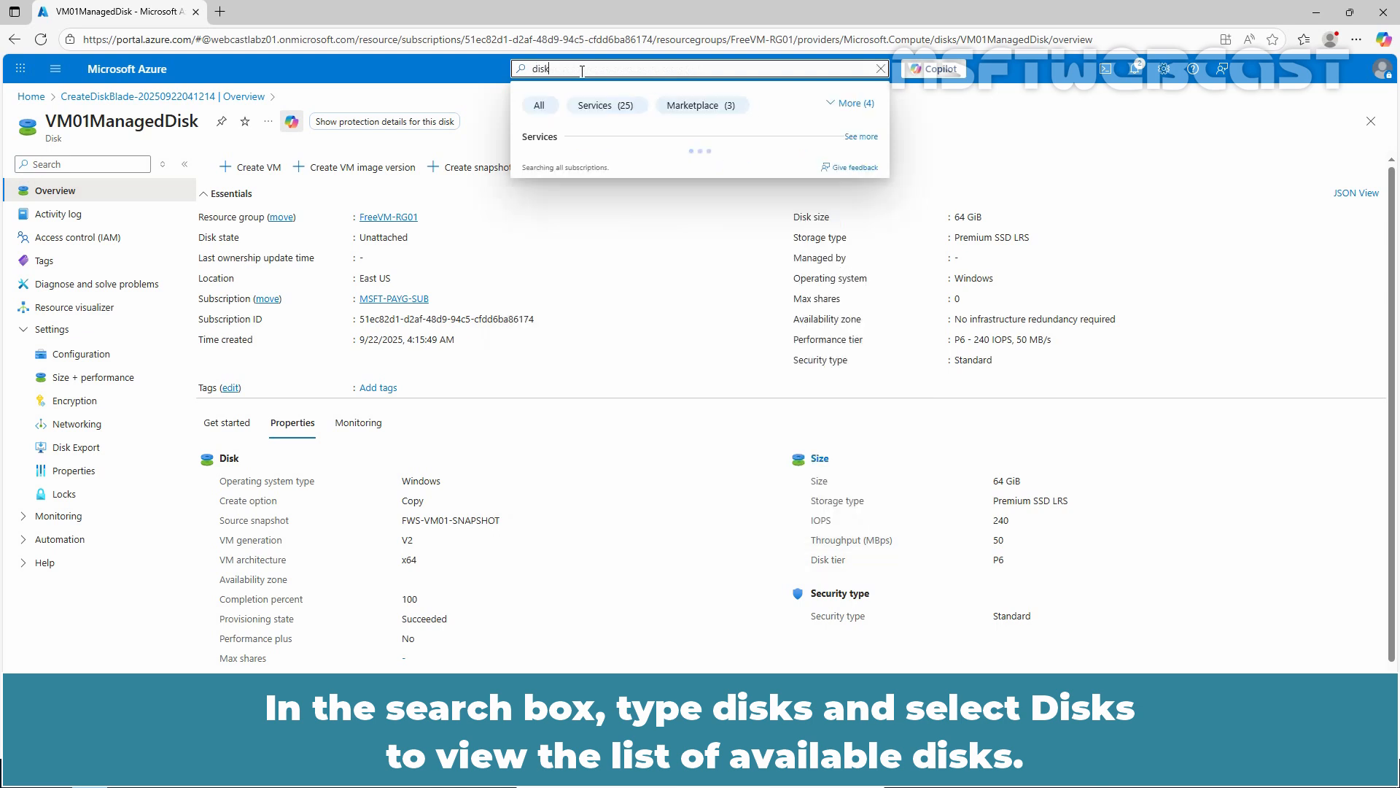
left_click(563, 158)
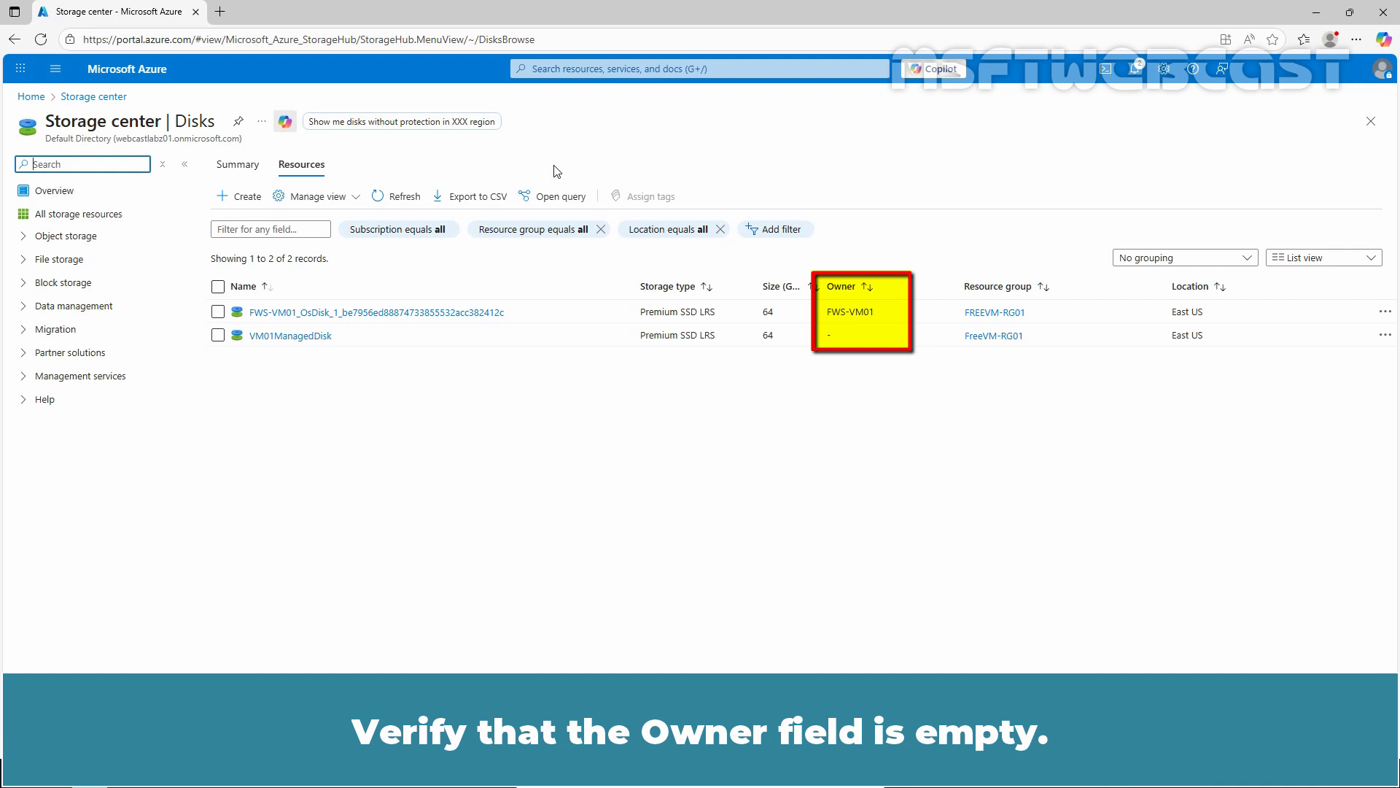
left_click(291, 338)
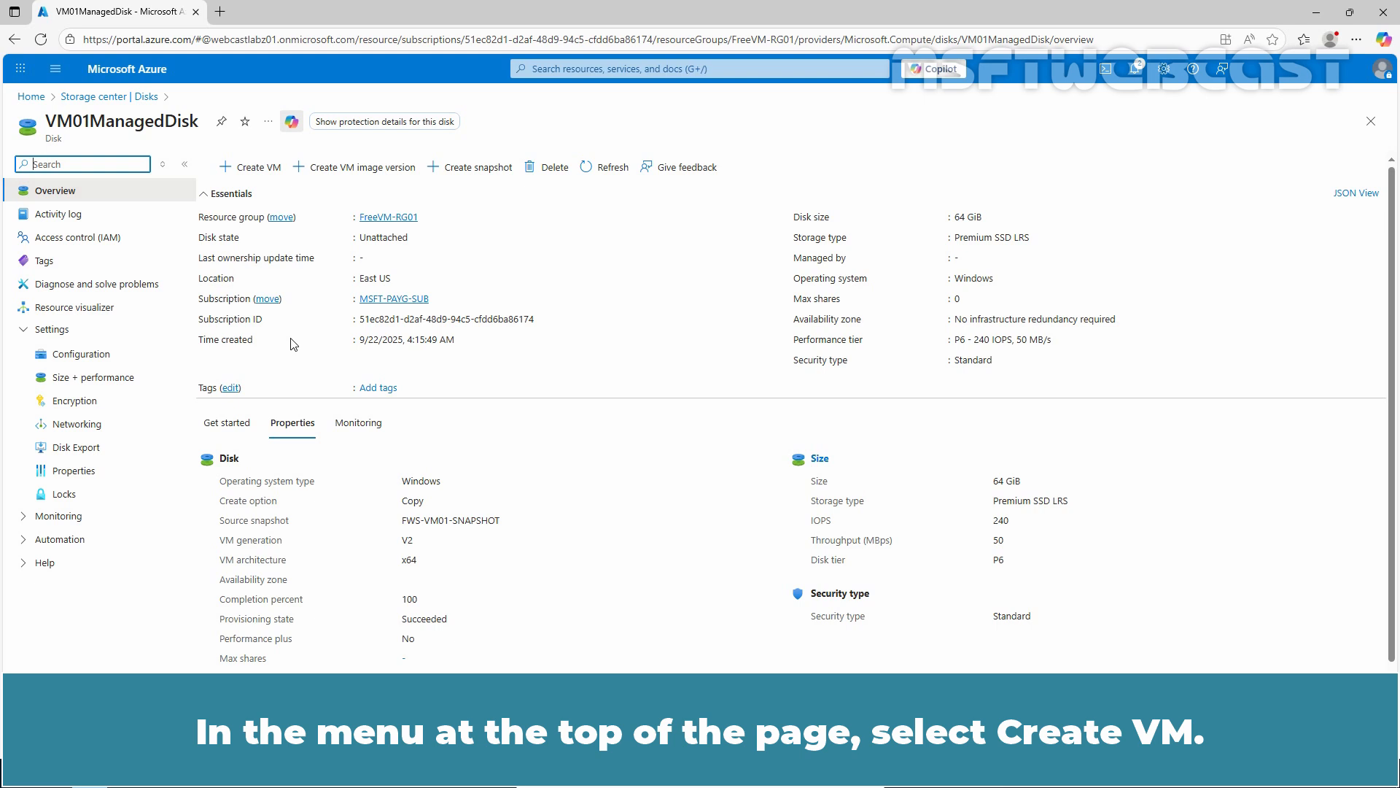
- Start a virtual machine from VM01ManagedDisk named FWS-VM02, with availability options set to No infrastructure redundancy required
left_click(256, 171)
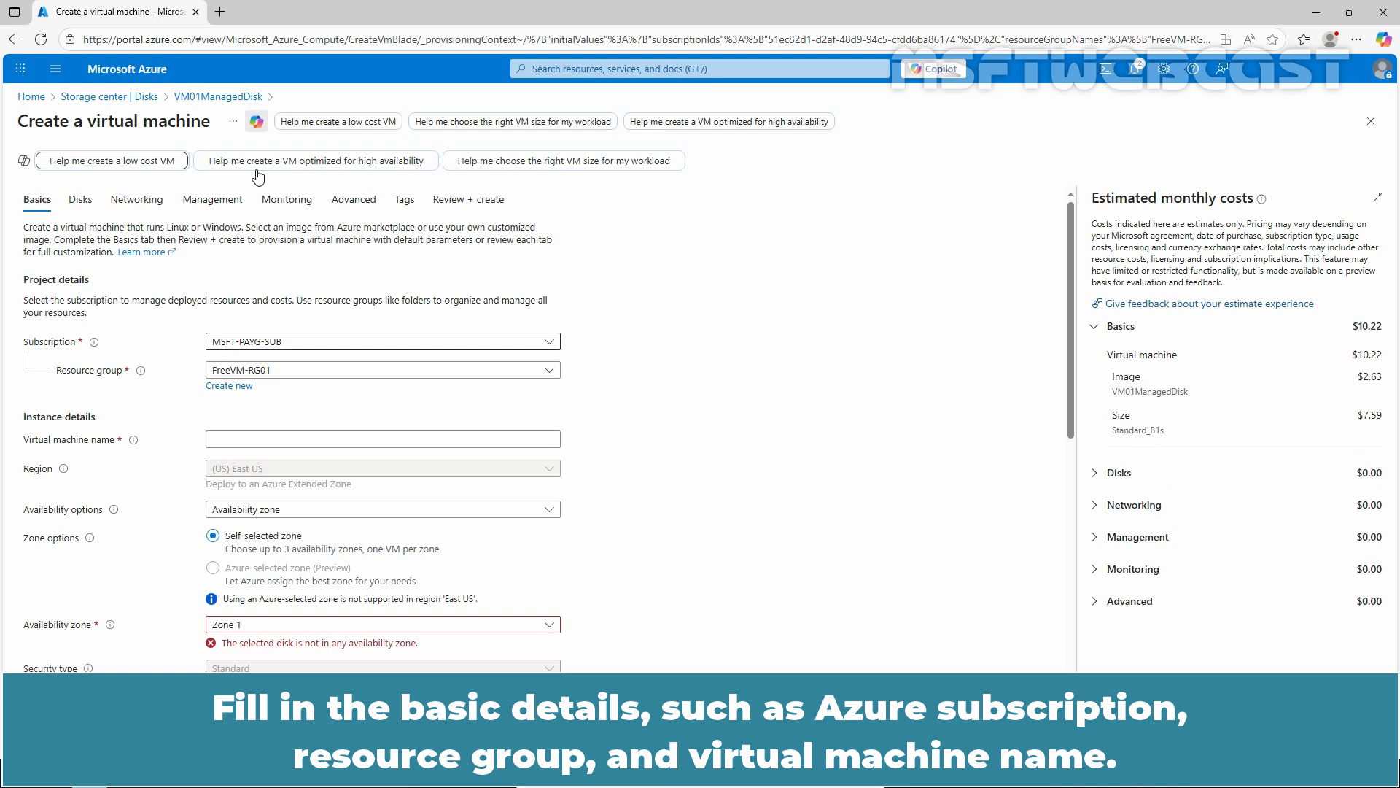
left_click(295, 438)
type("F")
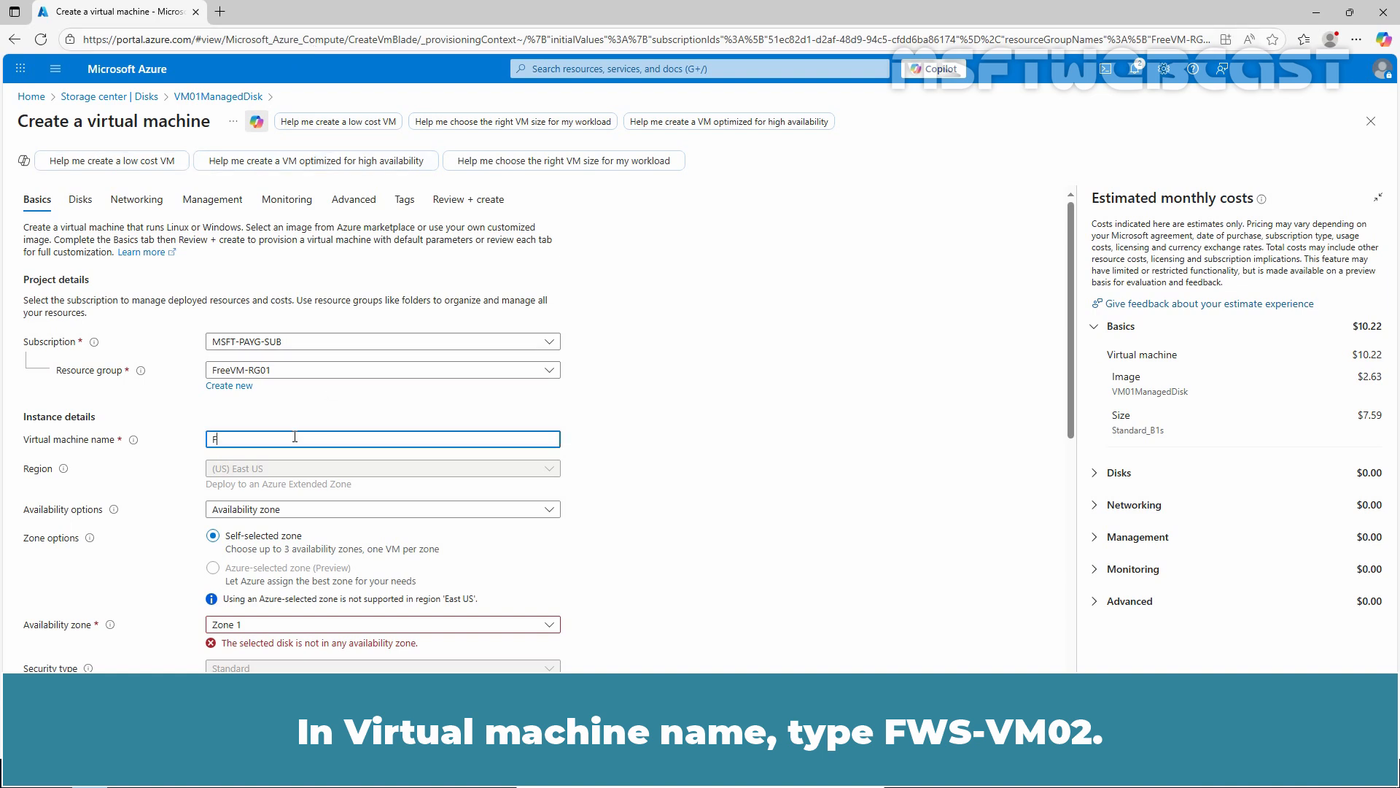
type("WS-VM02")
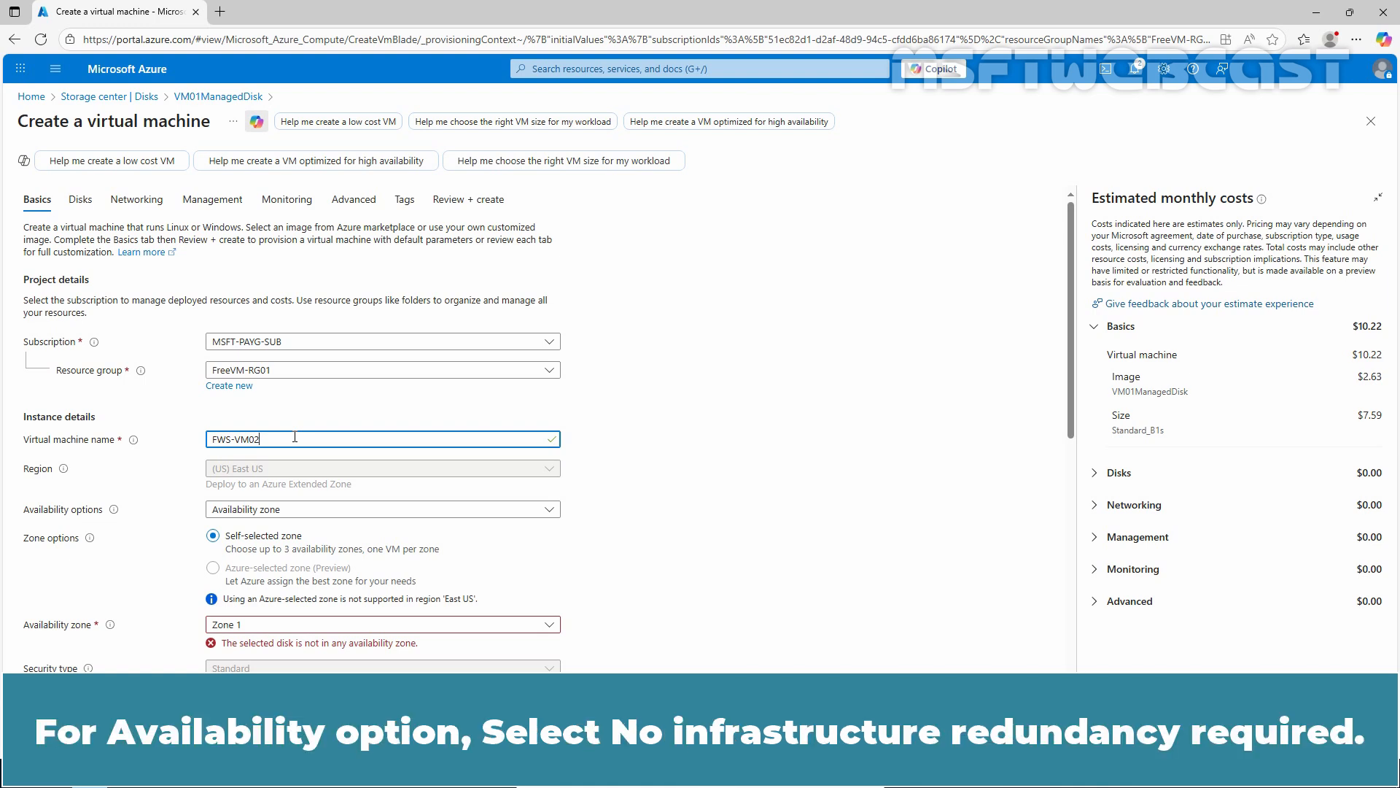
left_click(296, 509)
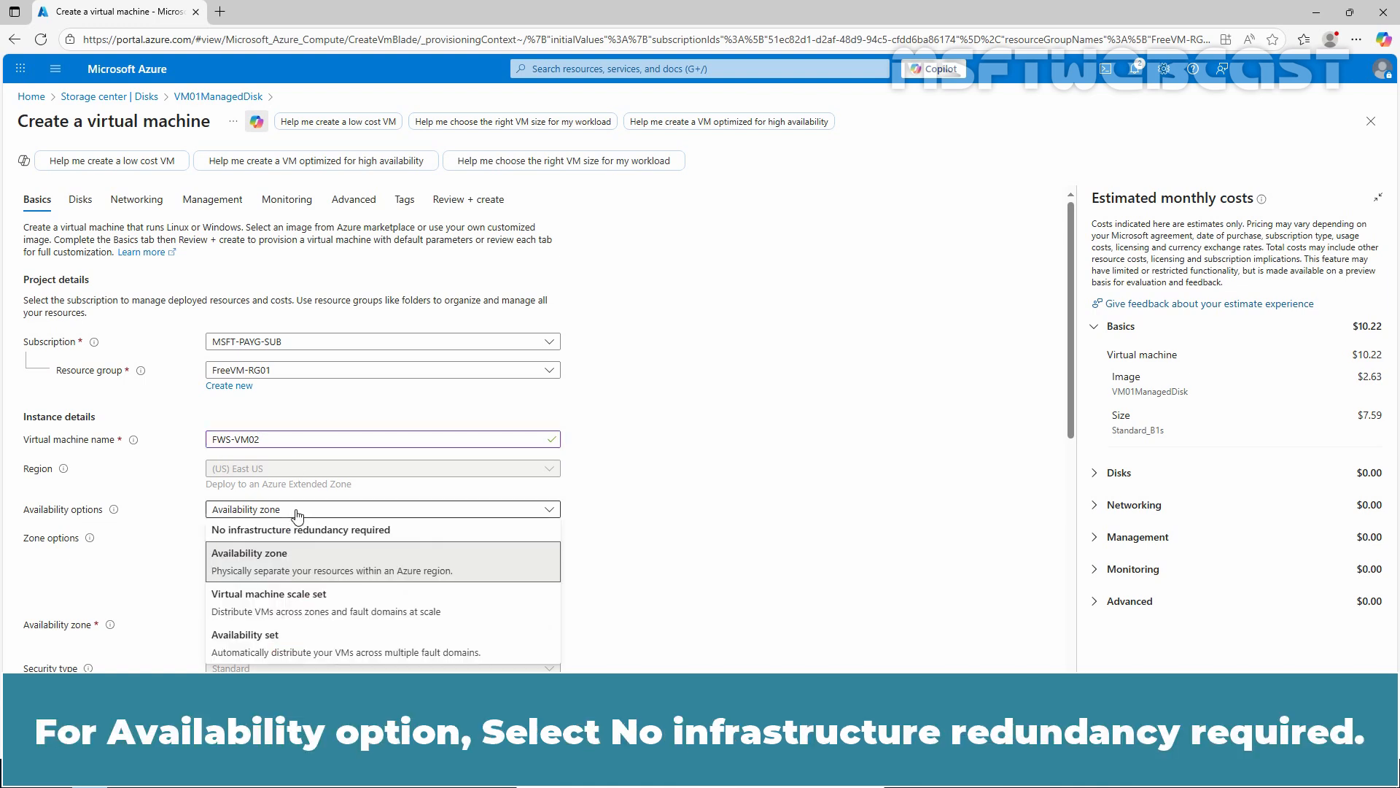
left_click(354, 537)
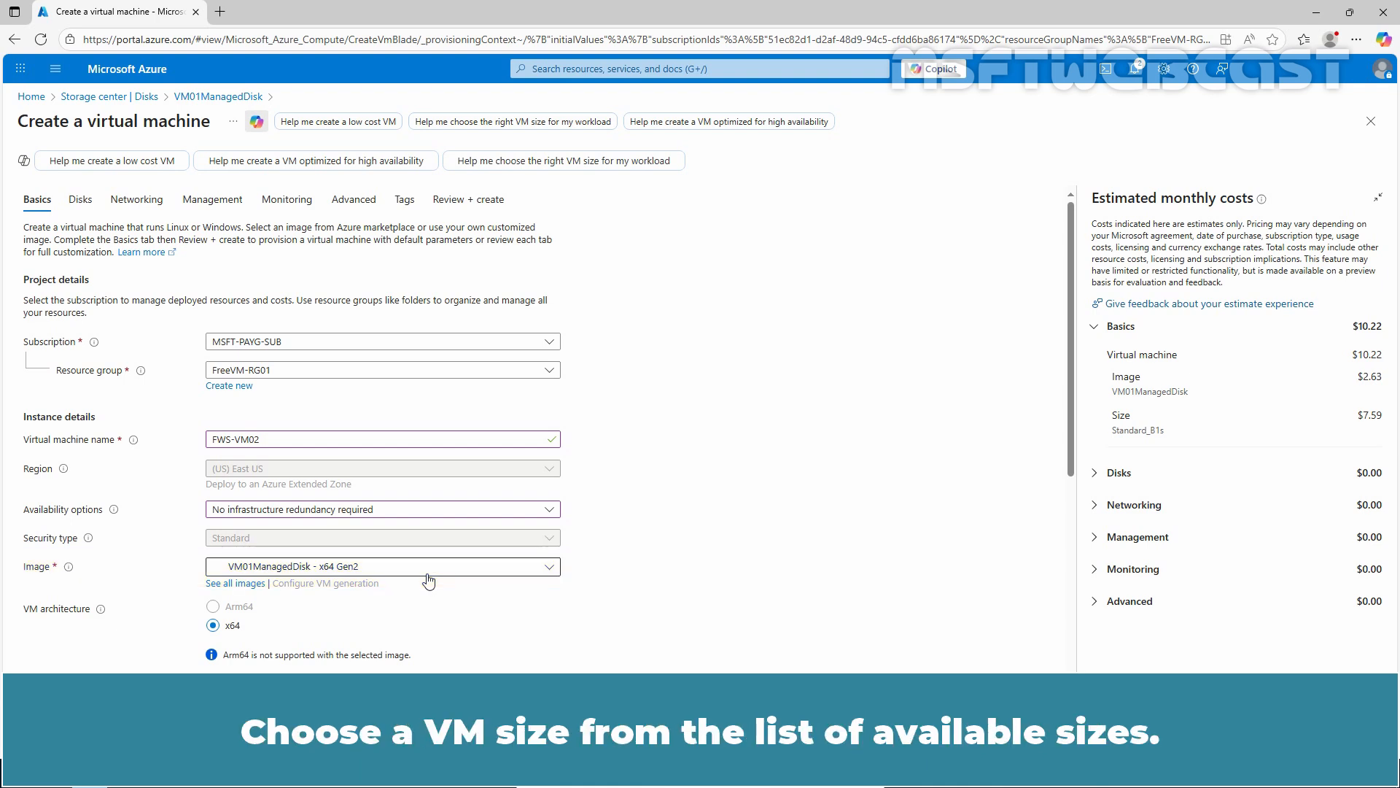
- Review the virtual machine configuration, ignore the deployment recommendations and create FWS-VM02
scroll(429, 580, "down", 3)
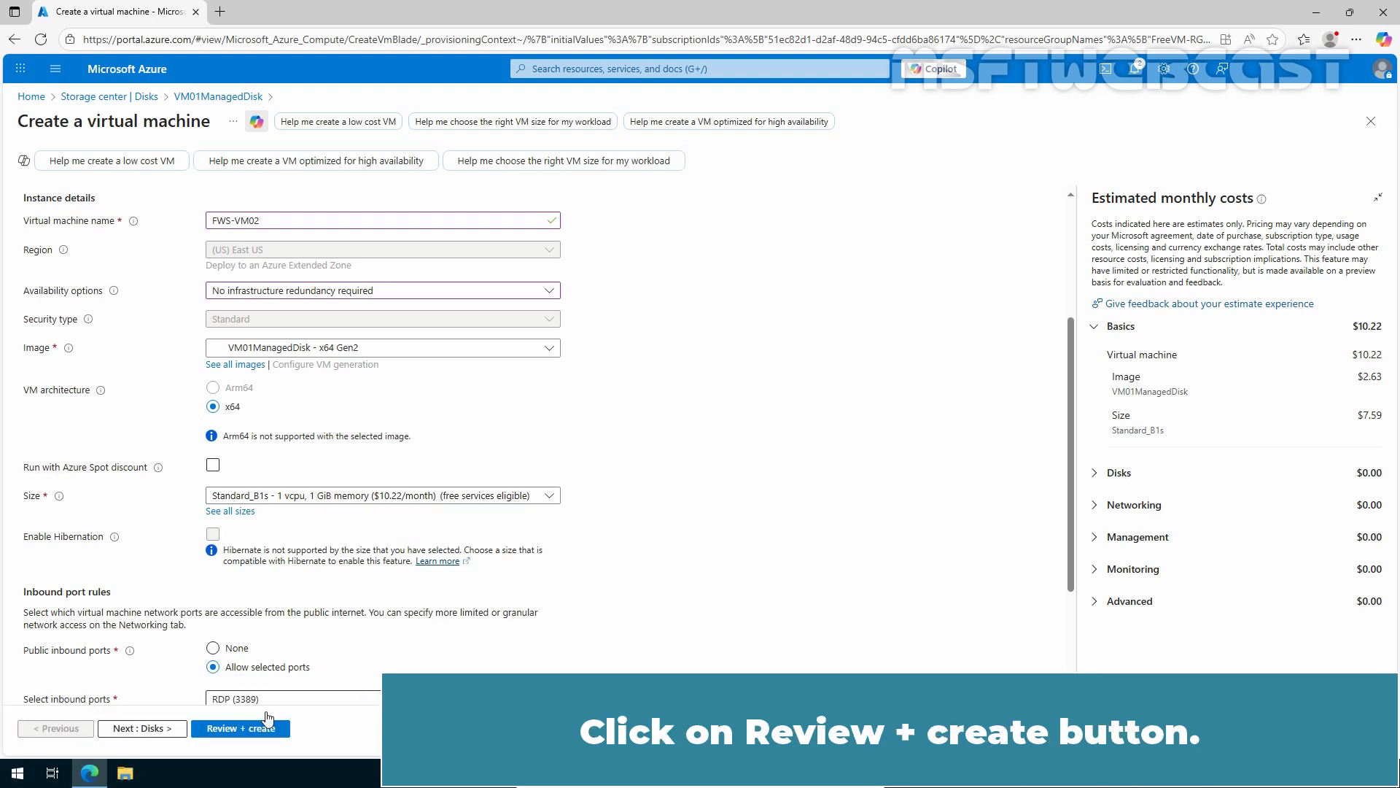
left_click(242, 730)
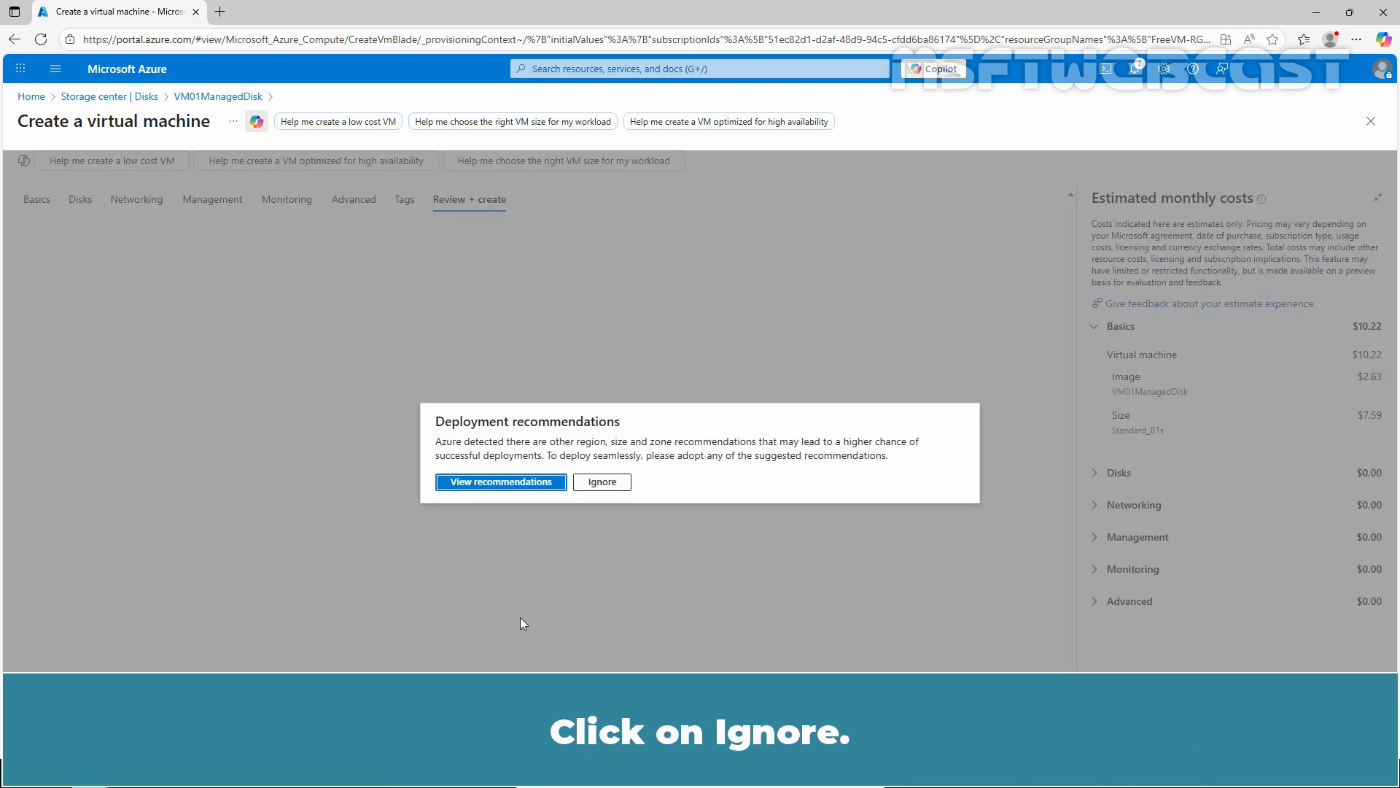
left_click(592, 484)
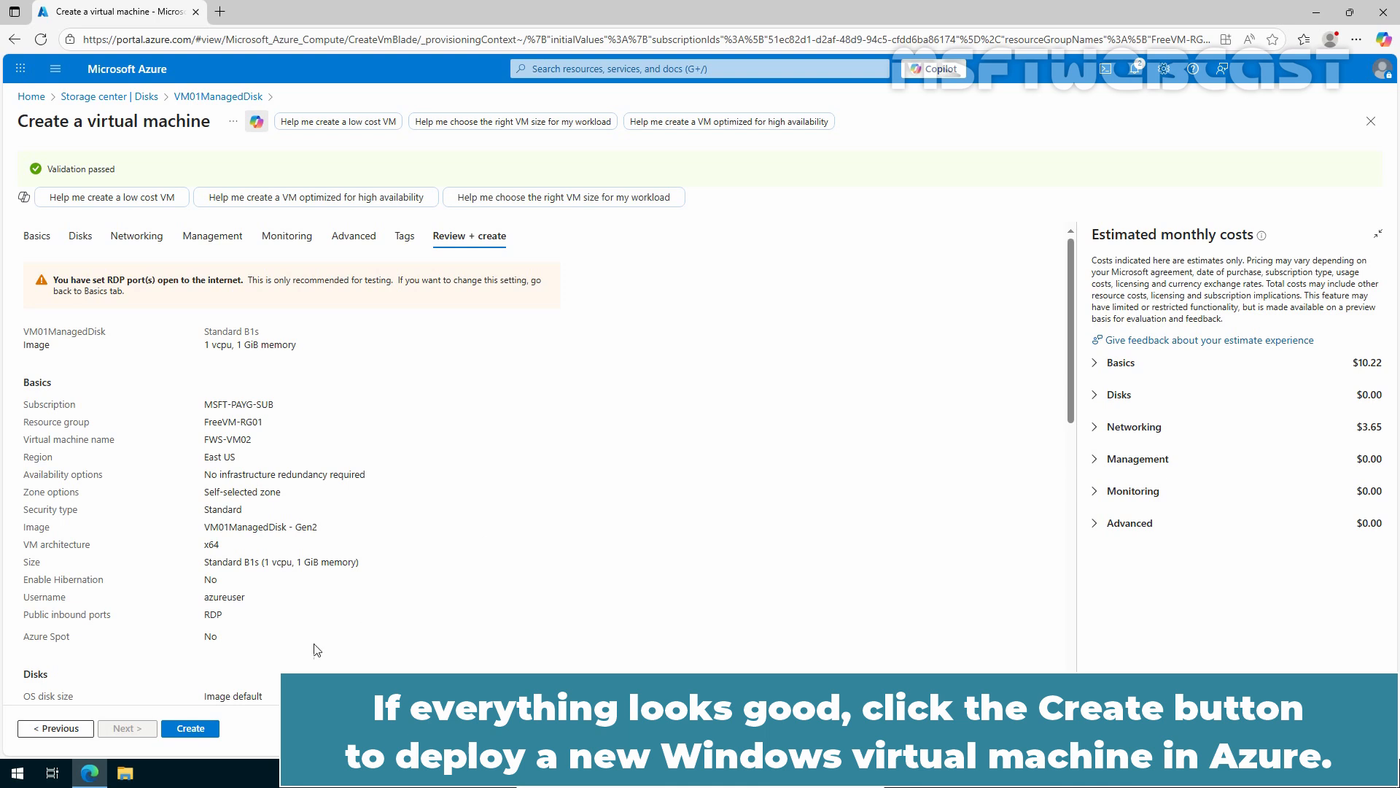
left_click(184, 736)
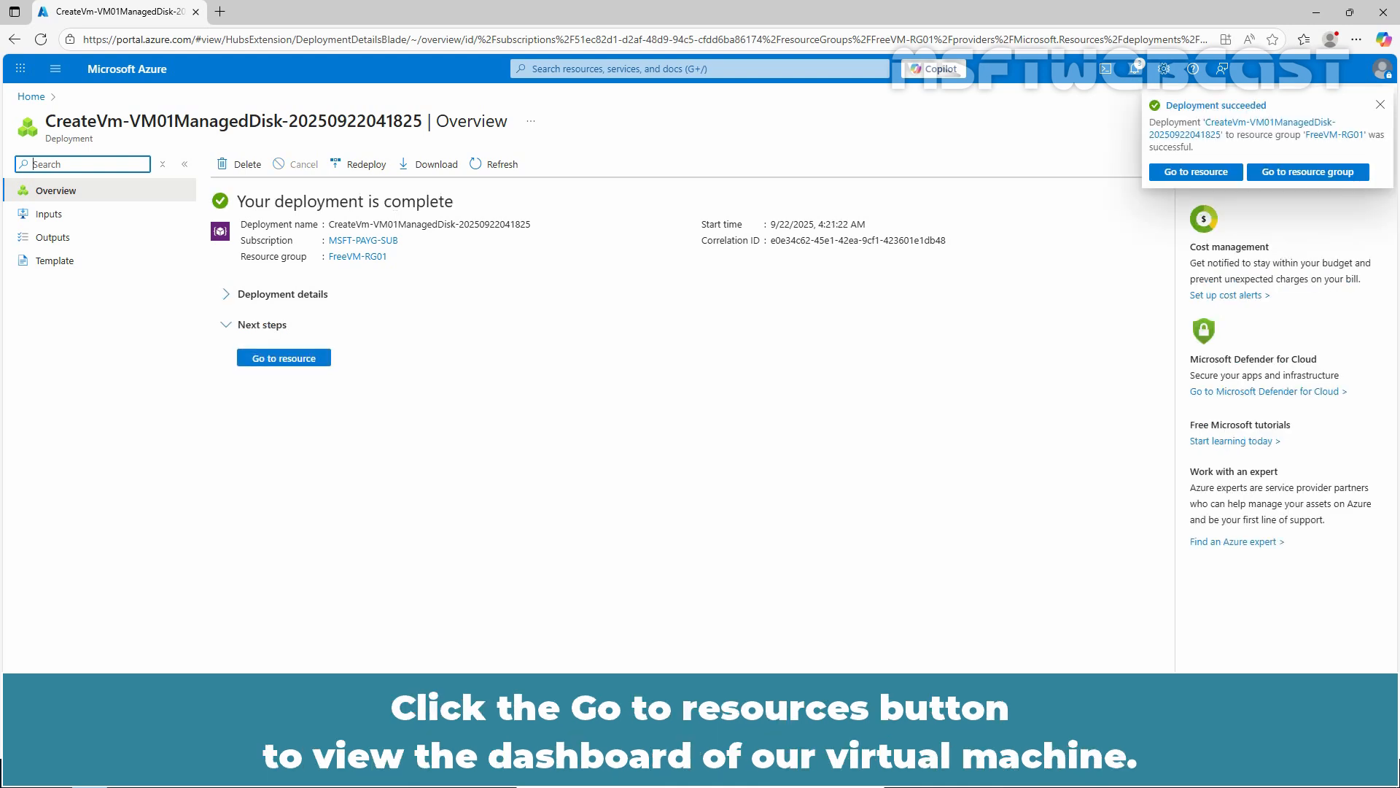
- Open the deployed FWS-VM02 resource to view its overview, and go from the portal home to the virtual machines list
left_click(273, 360)
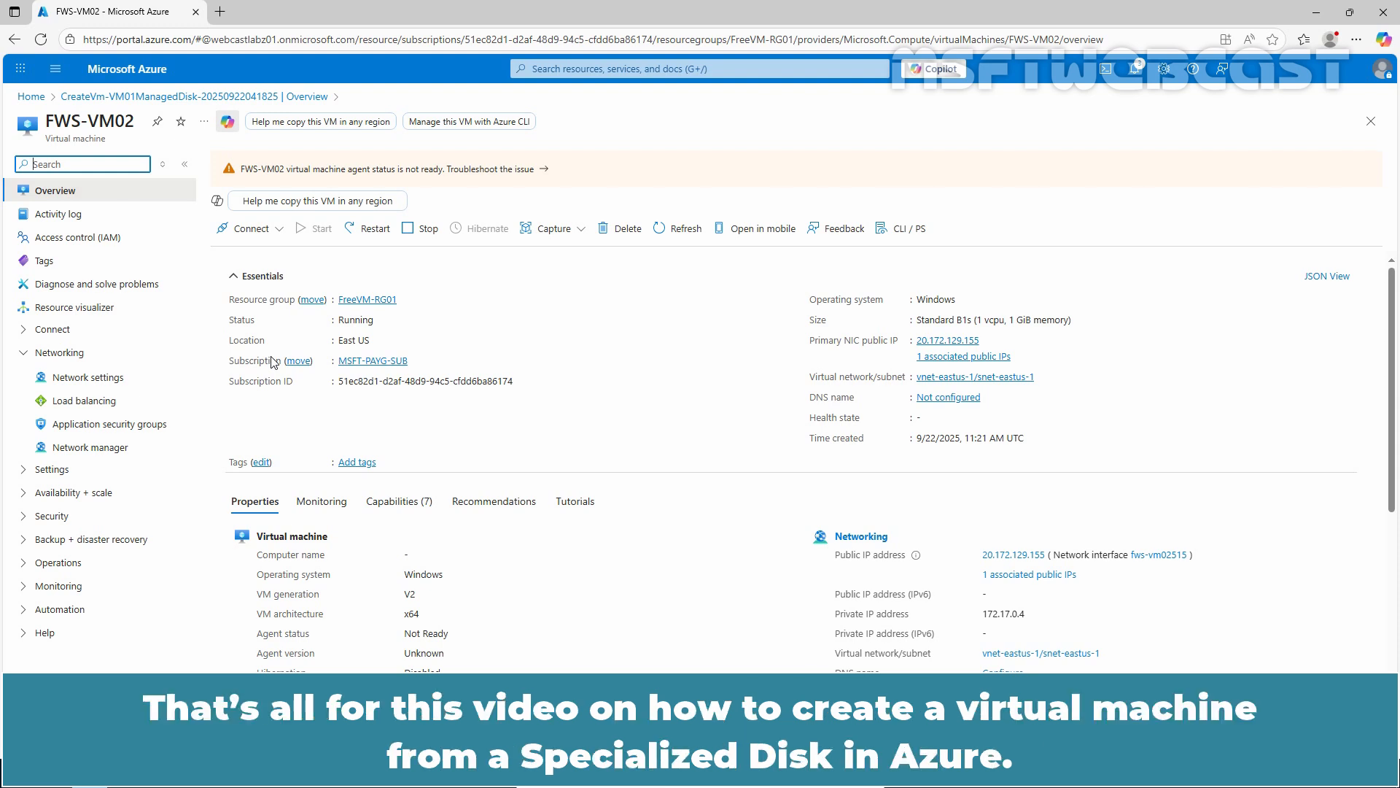
left_click(109, 71)
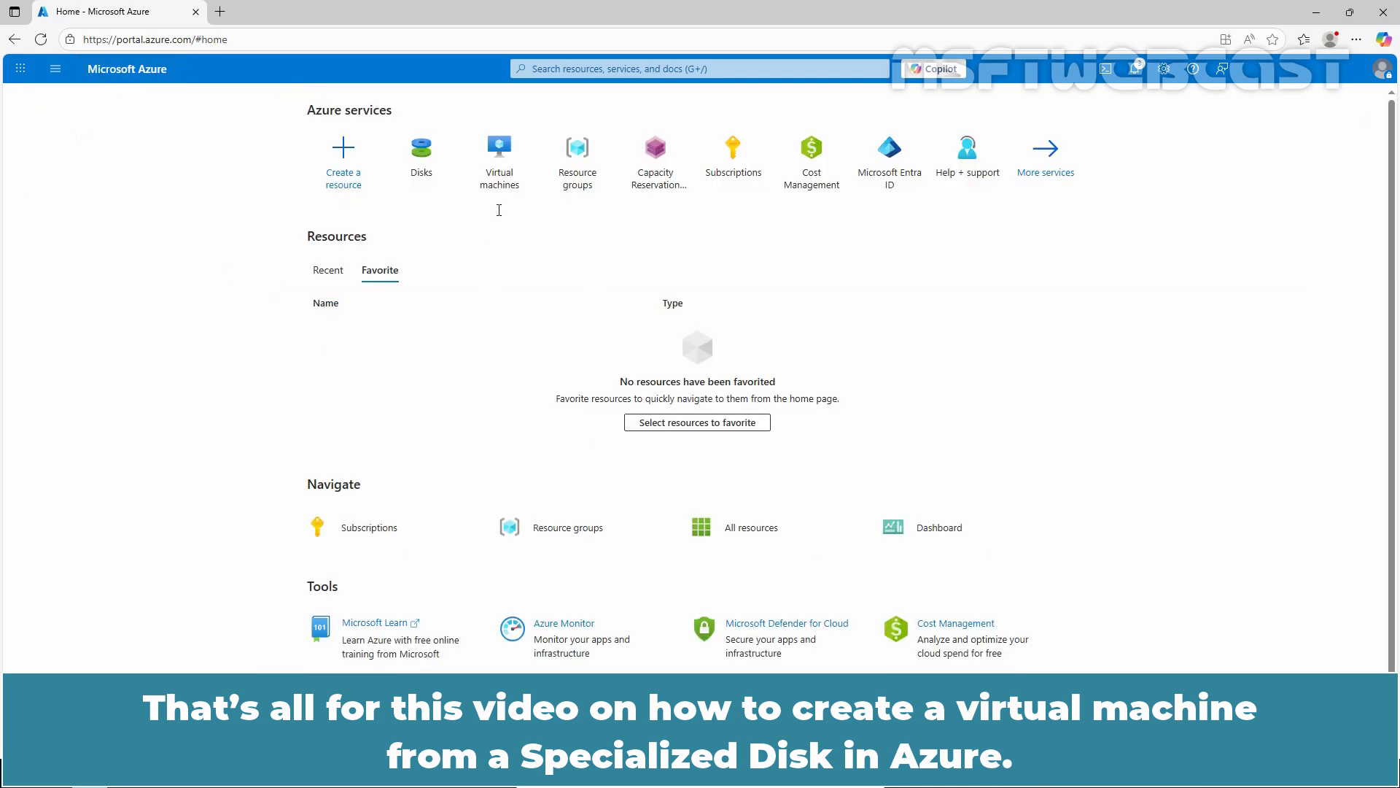
left_click(499, 168)
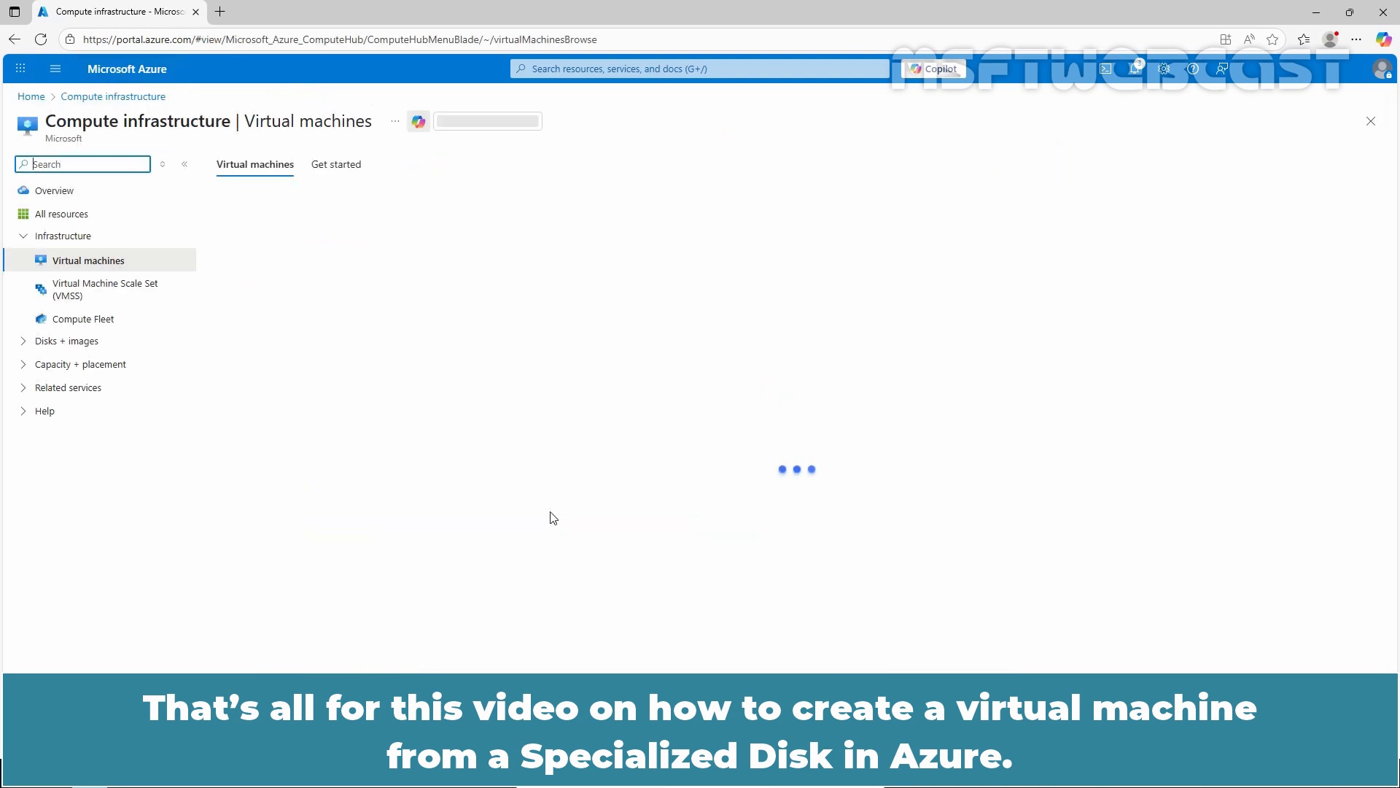